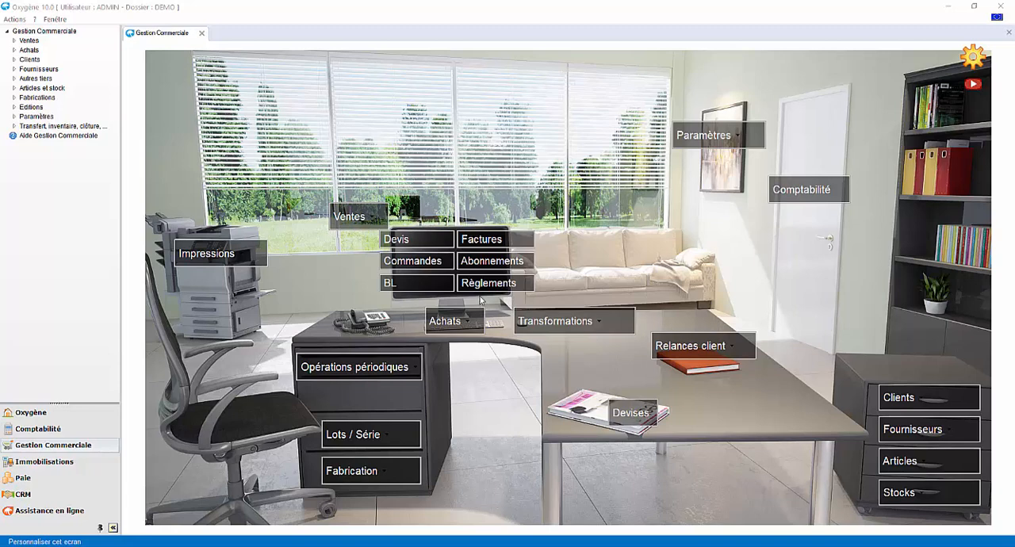
# Create a new quote for the client AU BONHEUR DU BOIS (code BONH)
pyautogui.click(421, 249)
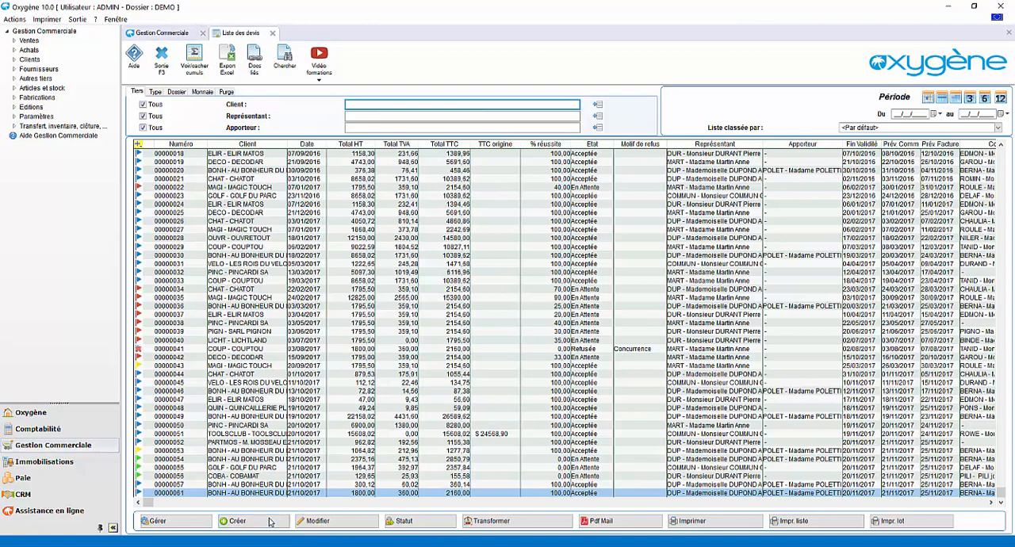
pyautogui.click(269, 521)
pyautogui.click(343, 121)
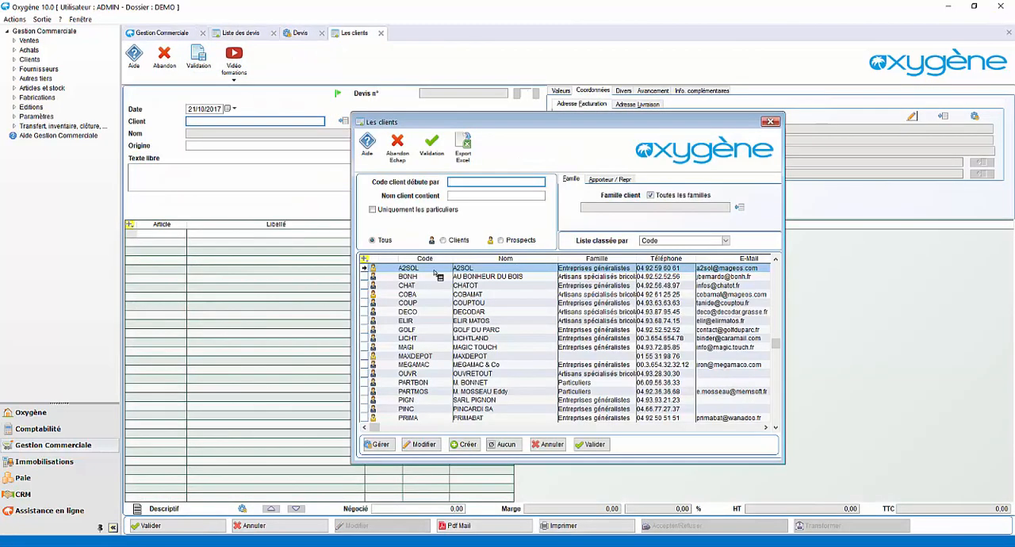
pyautogui.doubleClick(468, 279)
# Add the articles AMPINFR (Ampoule infrarouge) and AMPHTOR (Ampoule torsadée Halogène) to the first two quote lines
pyautogui.click(168, 236)
pyautogui.click(181, 237)
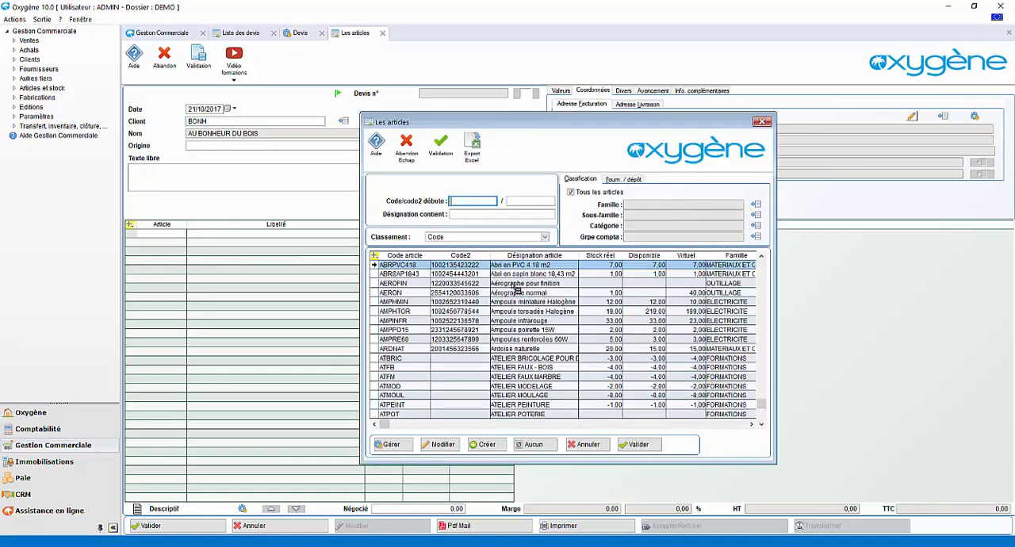
pyautogui.doubleClick(527, 321)
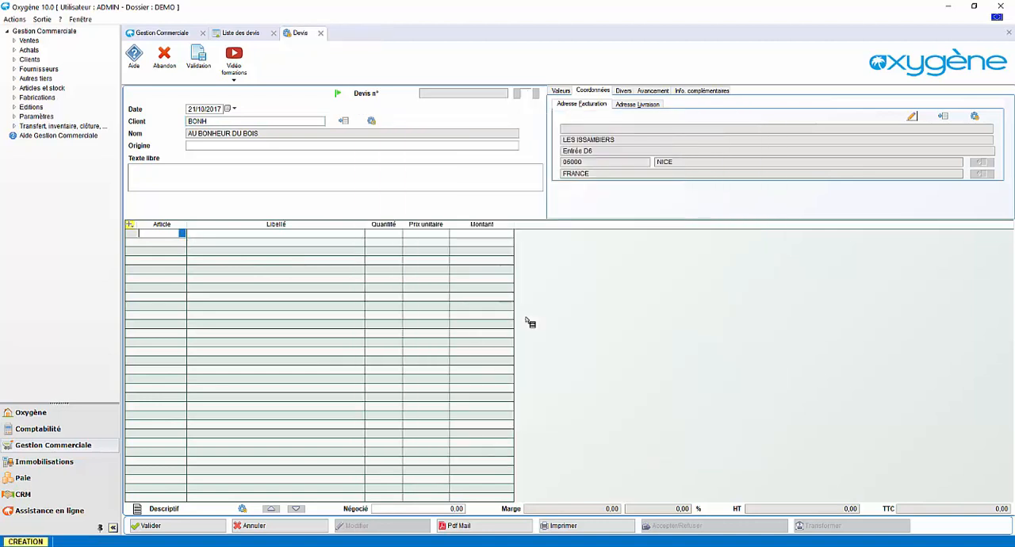
pyautogui.click(155, 243)
pyautogui.click(181, 242)
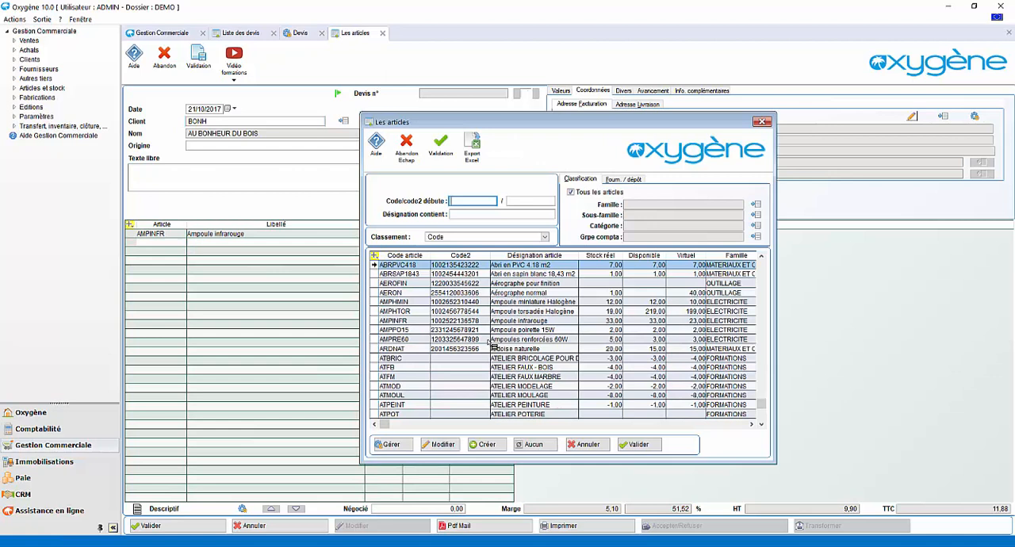
pyautogui.doubleClick(507, 313)
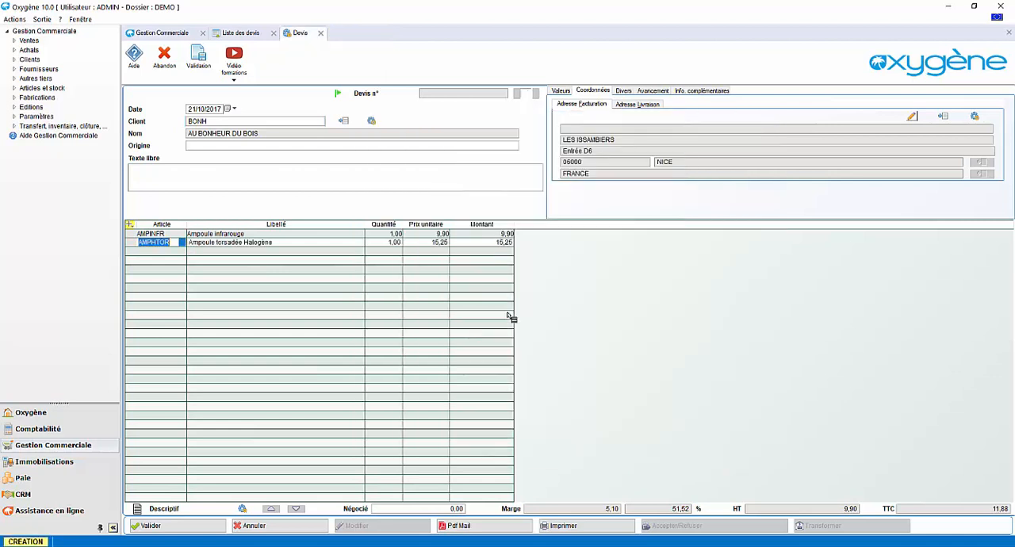
# Add the article ABRPVC418 (Abri en PVC 4.18 m2) on the third line with a quantity of 2
pyautogui.click(153, 262)
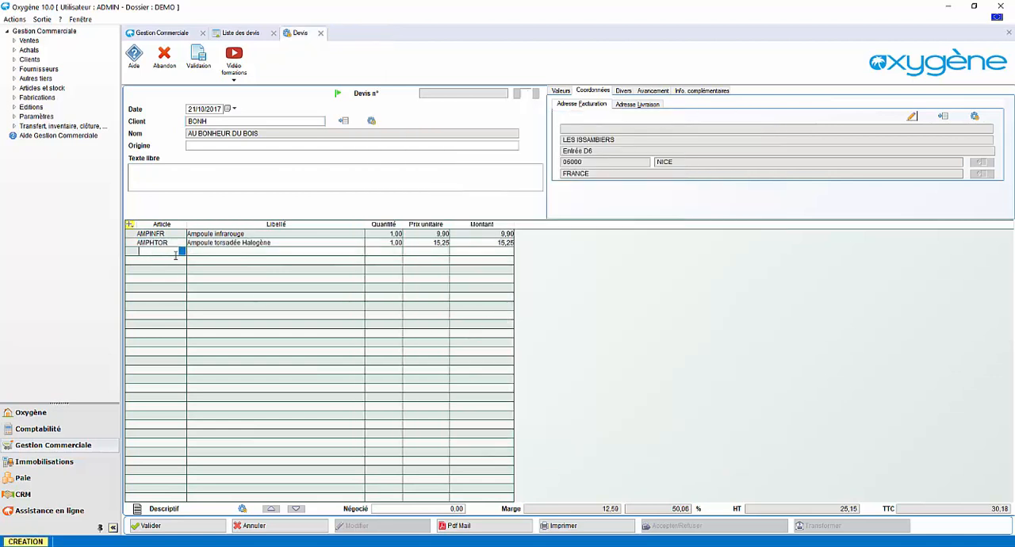
pyautogui.click(183, 253)
pyautogui.doubleClick(466, 266)
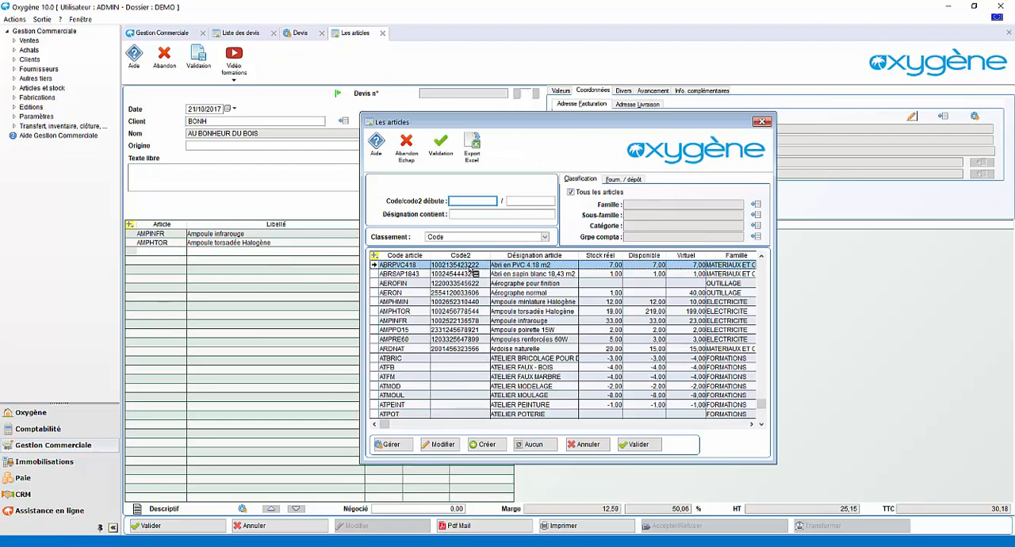
pyautogui.click(395, 251)
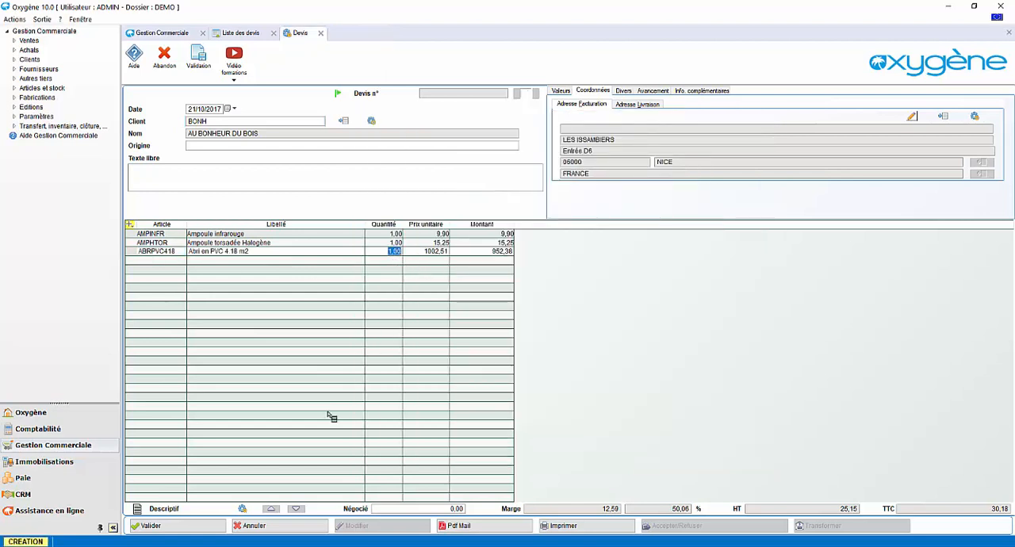
pyautogui.write('2')
pyautogui.press('Return')
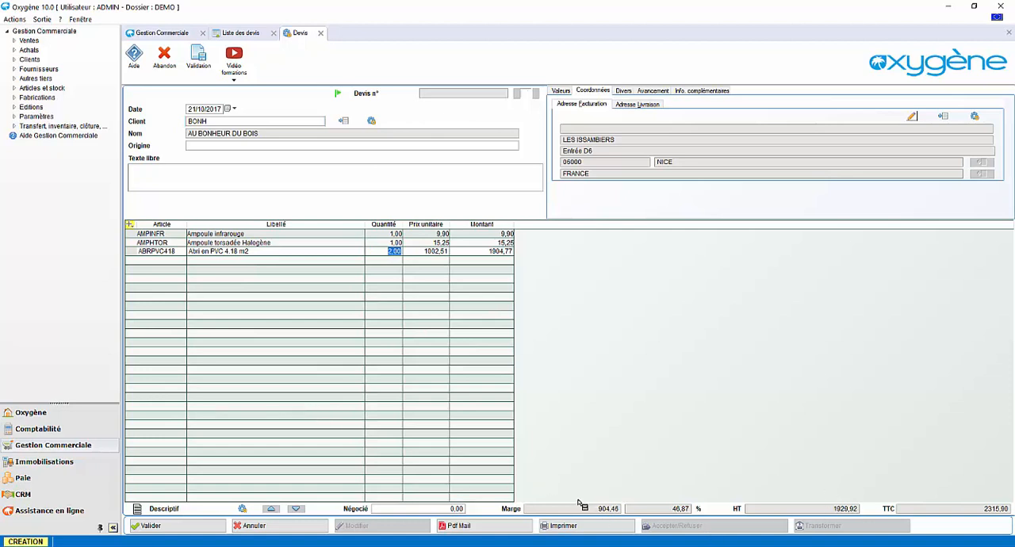
# Set the quote's negotiated amount excluding tax to 1800 and validate the quote
pyautogui.click(457, 509)
pyautogui.doubleClick(444, 509)
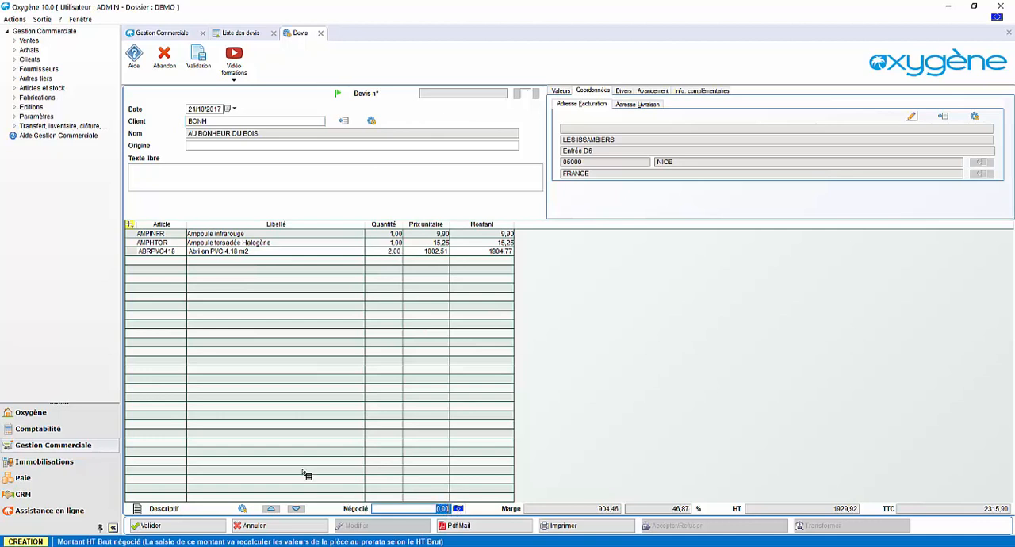
pyautogui.write('18')
pyautogui.press('Return')
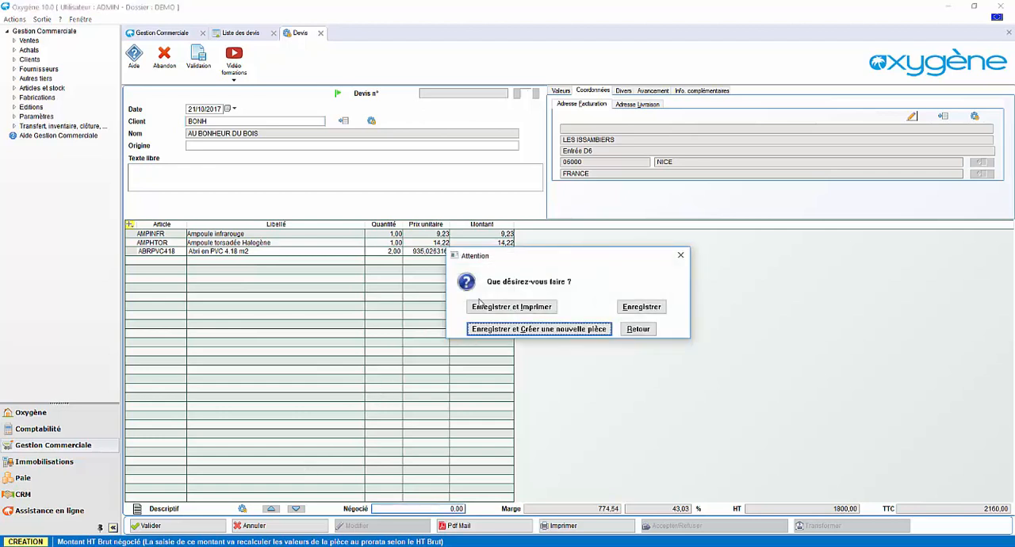
# Save and print the quote with the Devis simplifié layout as an on-screen preview, and close the preview
pyautogui.moveTo(529, 267); pyautogui.dragTo(628, 278)
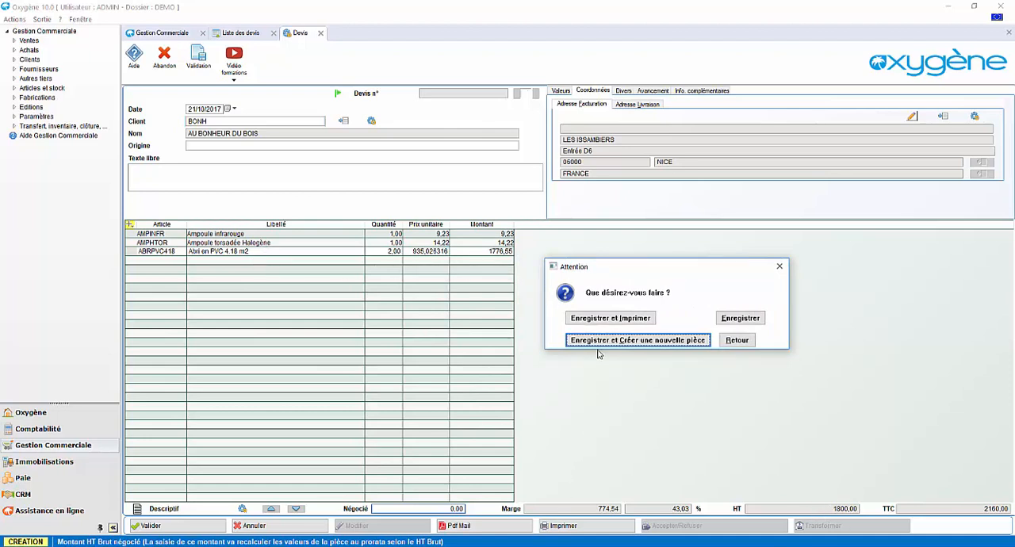
pyautogui.click(608, 318)
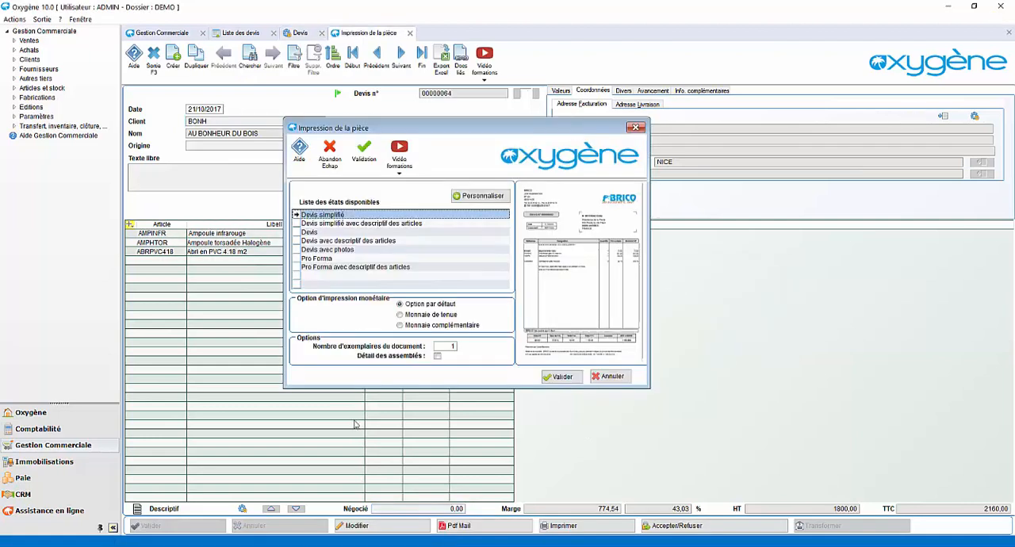
pyautogui.click(557, 376)
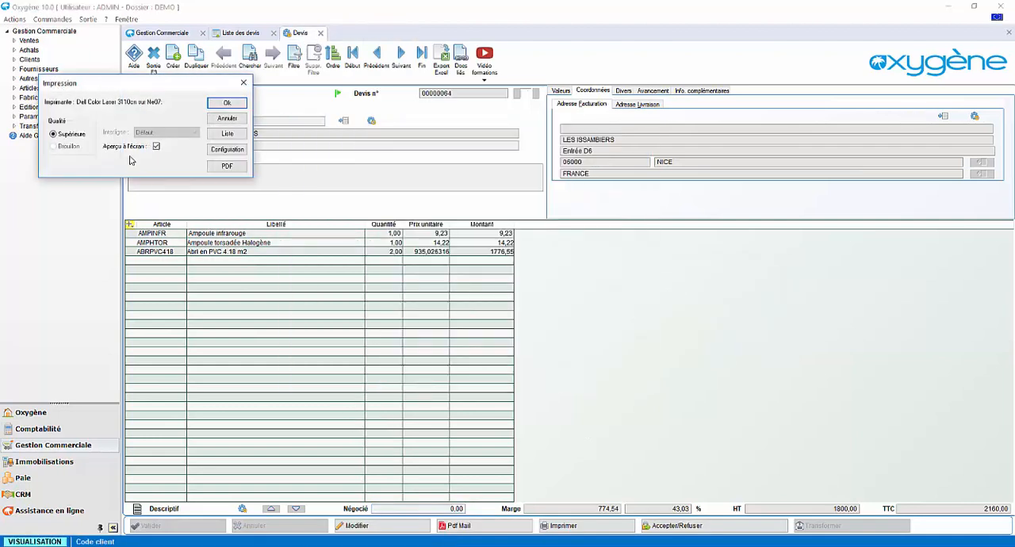
pyautogui.click(226, 104)
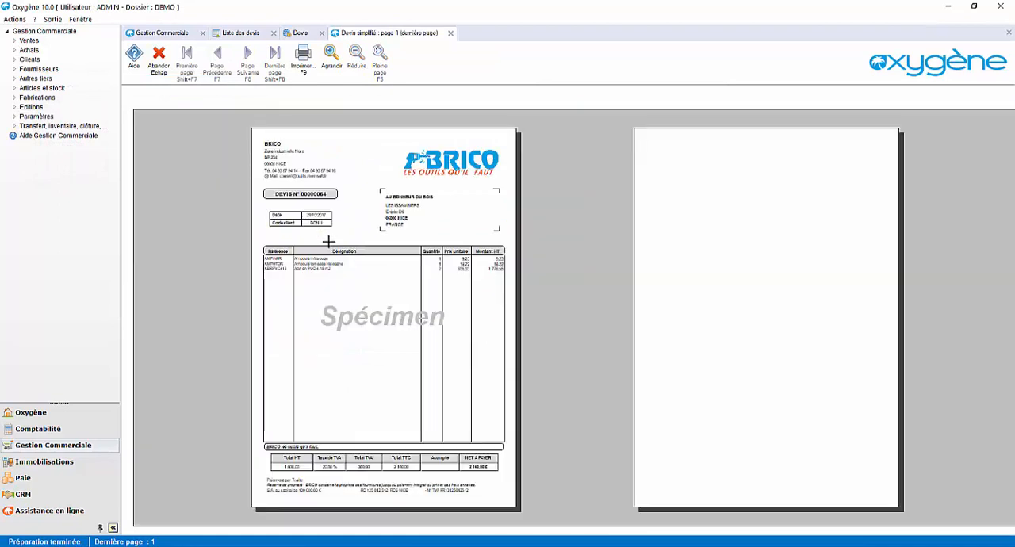
pyautogui.press('Escape')
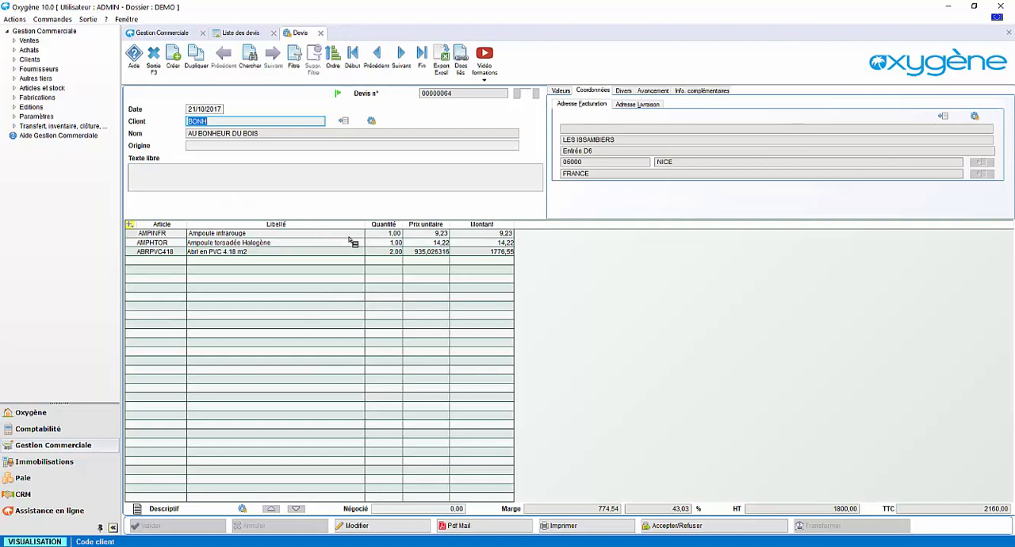
pyautogui.click(490, 78)
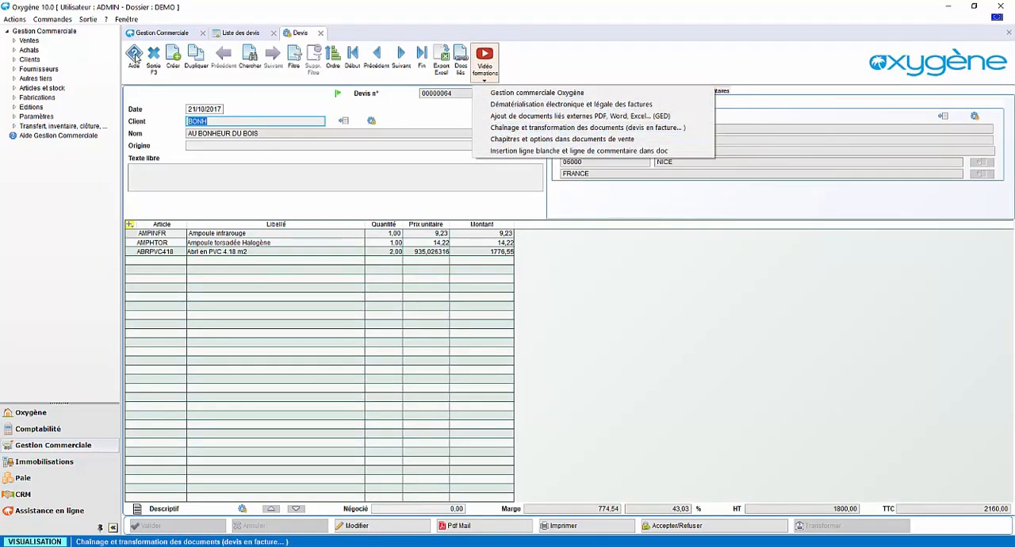
pyautogui.click(234, 238)
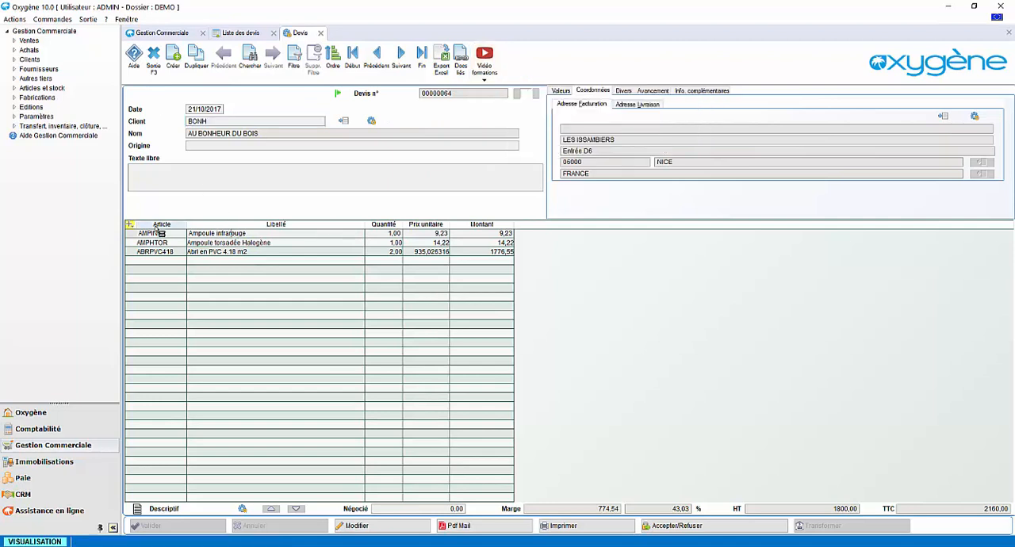
# Show the % Marge, % Remise and Transformée columns in the quote's line table
pyautogui.click(129, 225)
pyautogui.moveTo(142, 237)
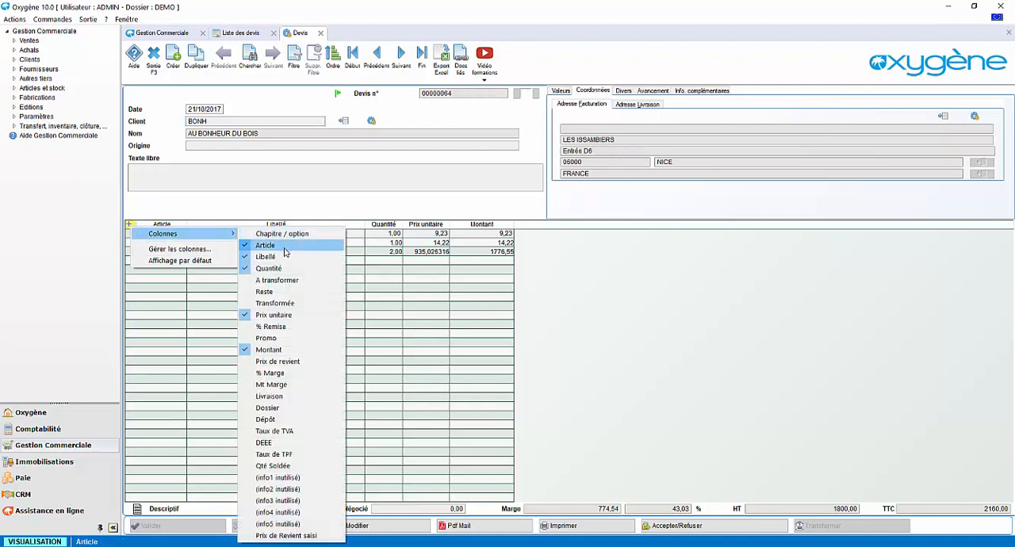
pyautogui.click(269, 373)
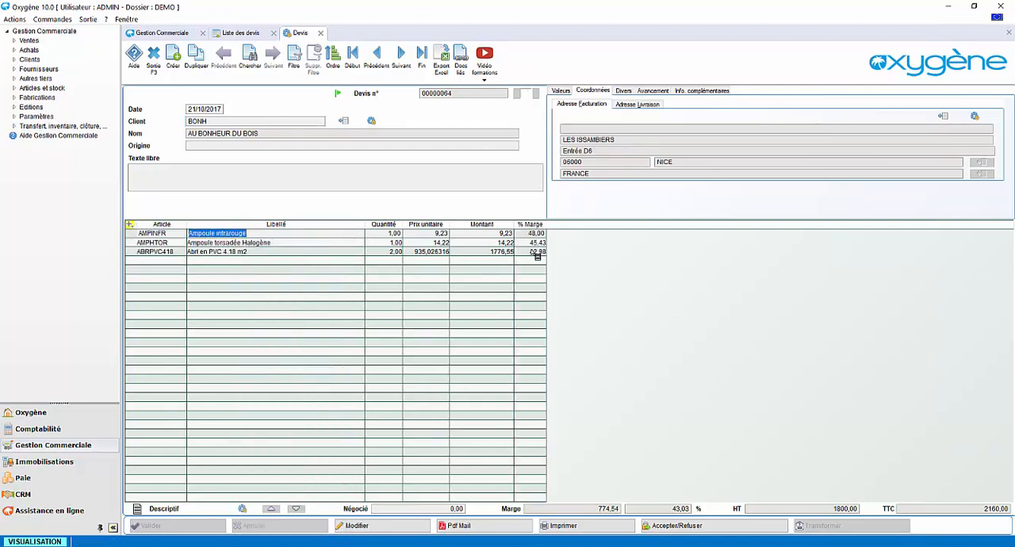
pyautogui.click(130, 225)
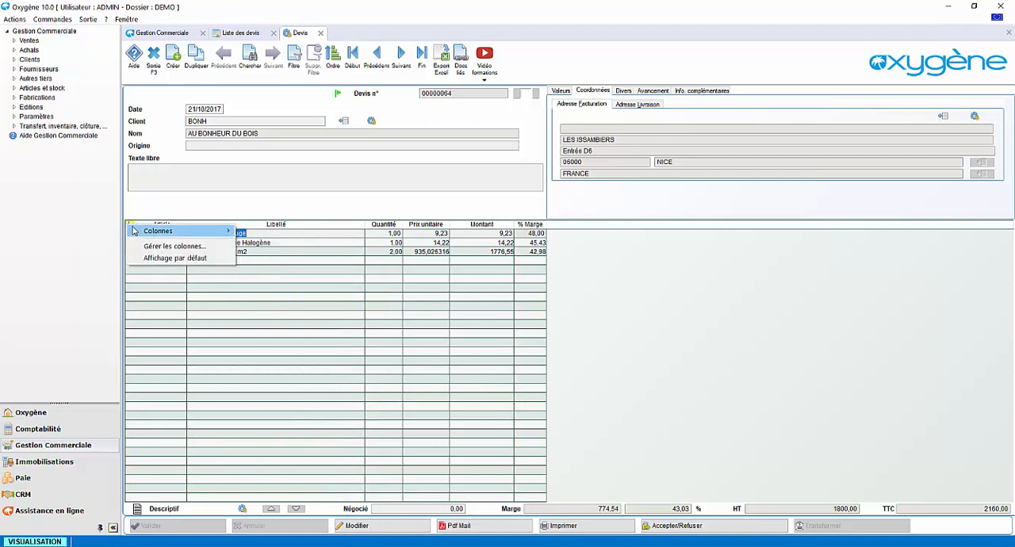
pyautogui.moveTo(230, 233)
pyautogui.click(279, 324)
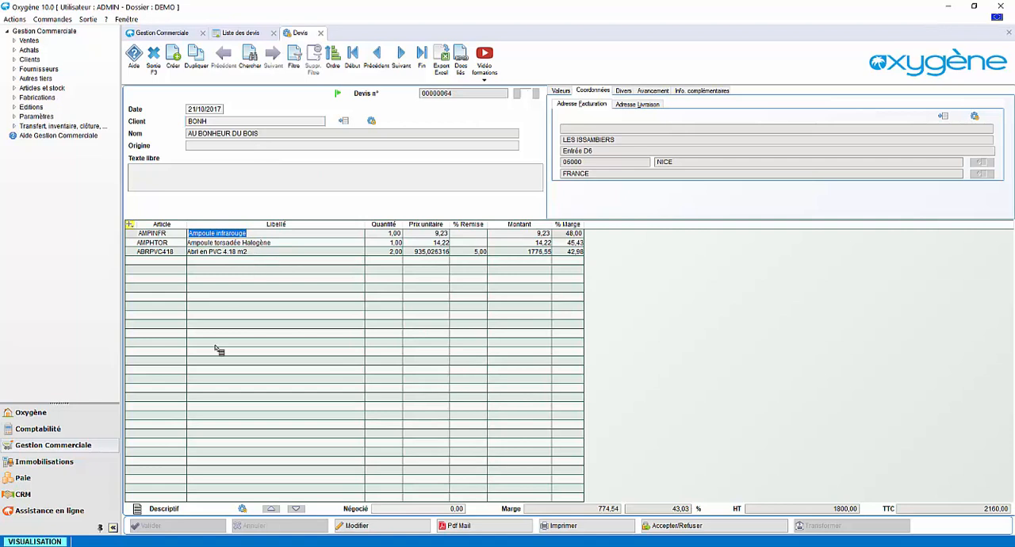
pyautogui.click(130, 225)
pyautogui.moveTo(141, 231)
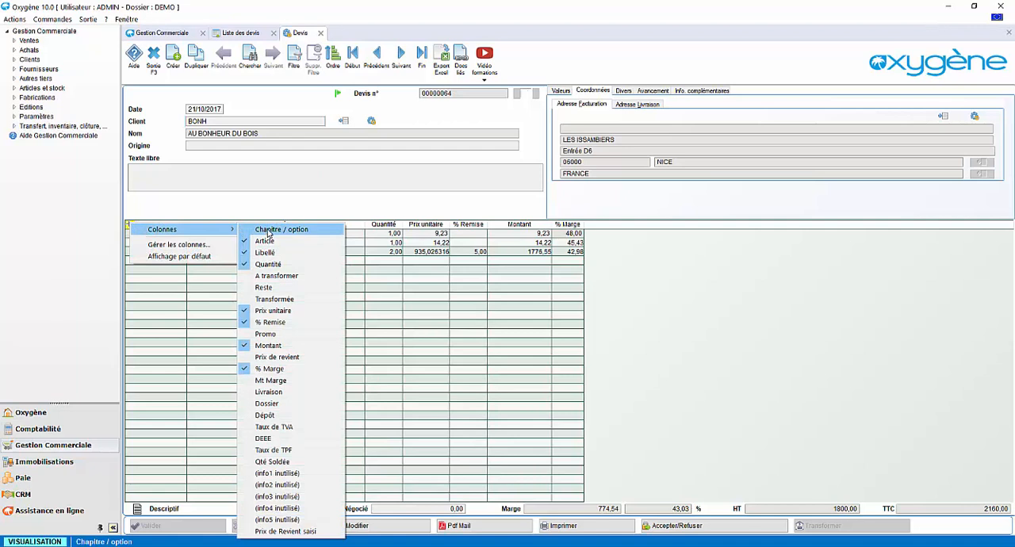
pyautogui.click(288, 301)
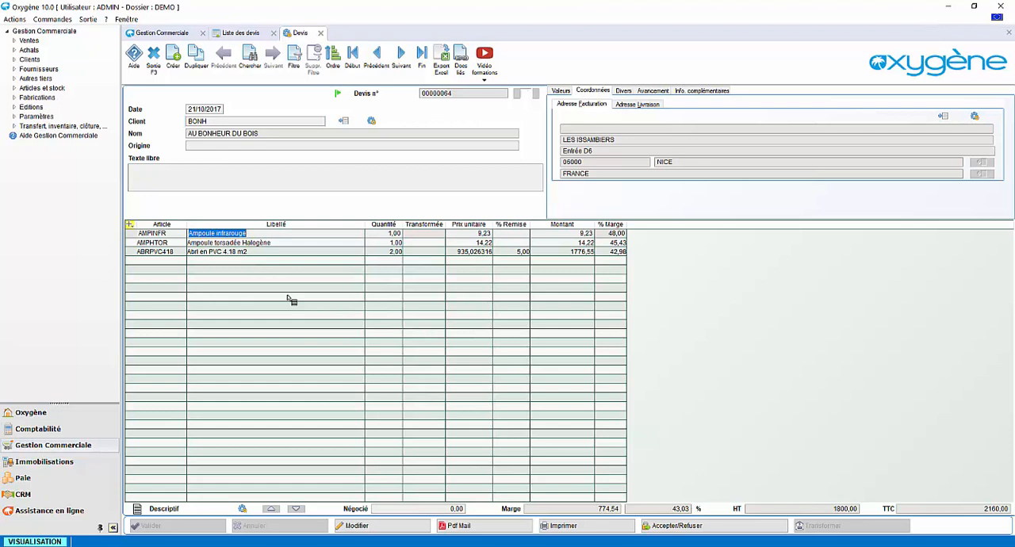
# Open the Pro Forma avec descriptif des articles print layout for customization and move its grey block down over the company details
pyautogui.click(594, 527)
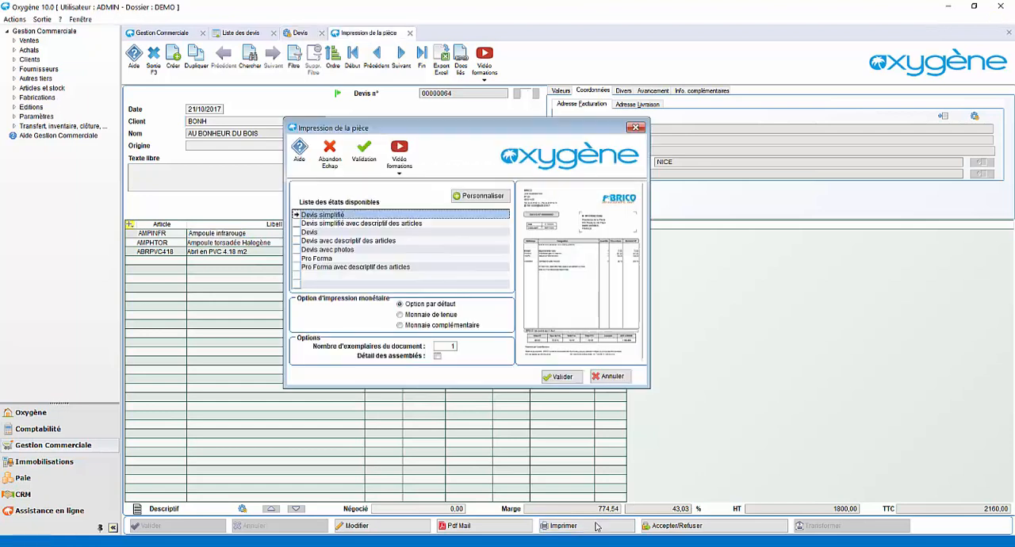
pyautogui.click(476, 199)
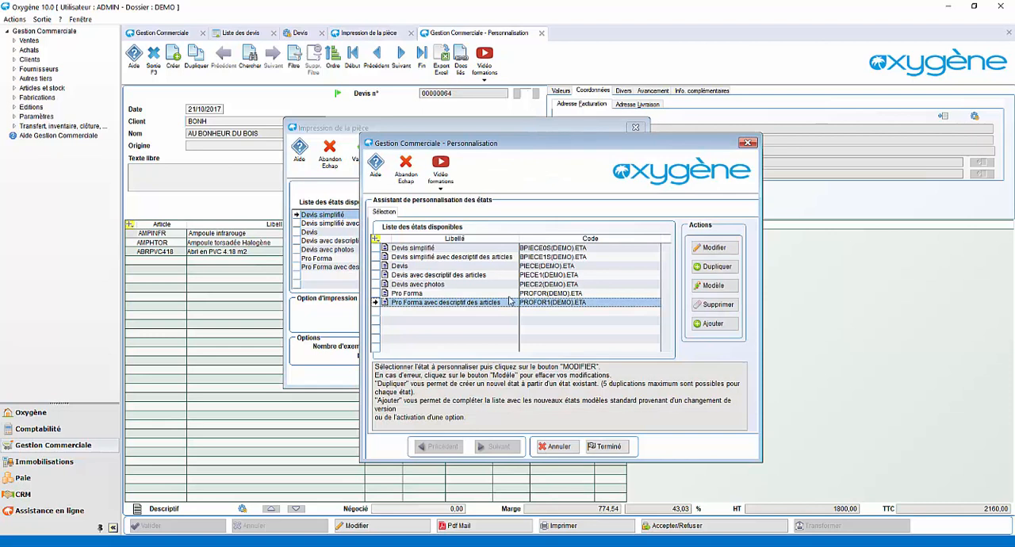
pyautogui.click(707, 247)
pyautogui.moveTo(440, 184); pyautogui.dragTo(335, 212)
# Select the postal code and city zone in the layout, and close the editor and print dialogs without saving the changes
pyautogui.click(473, 272)
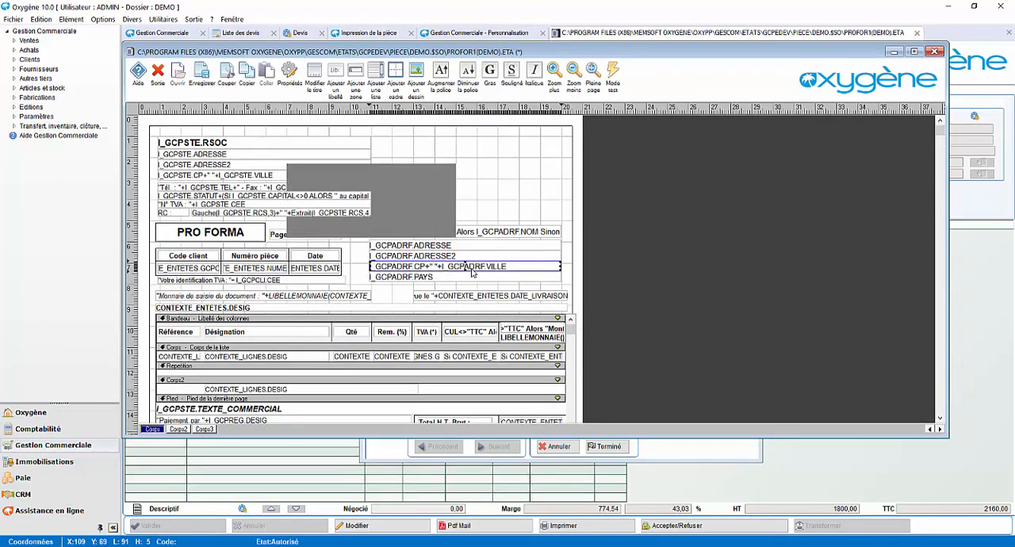
pyautogui.doubleClick(472, 272)
pyautogui.click(604, 221)
pyautogui.click(933, 52)
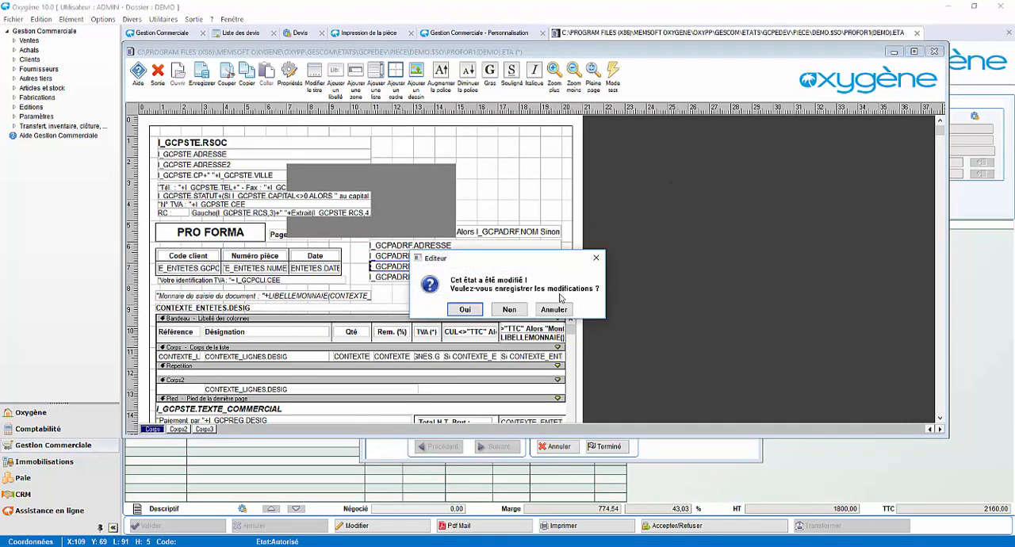
pyautogui.click(513, 310)
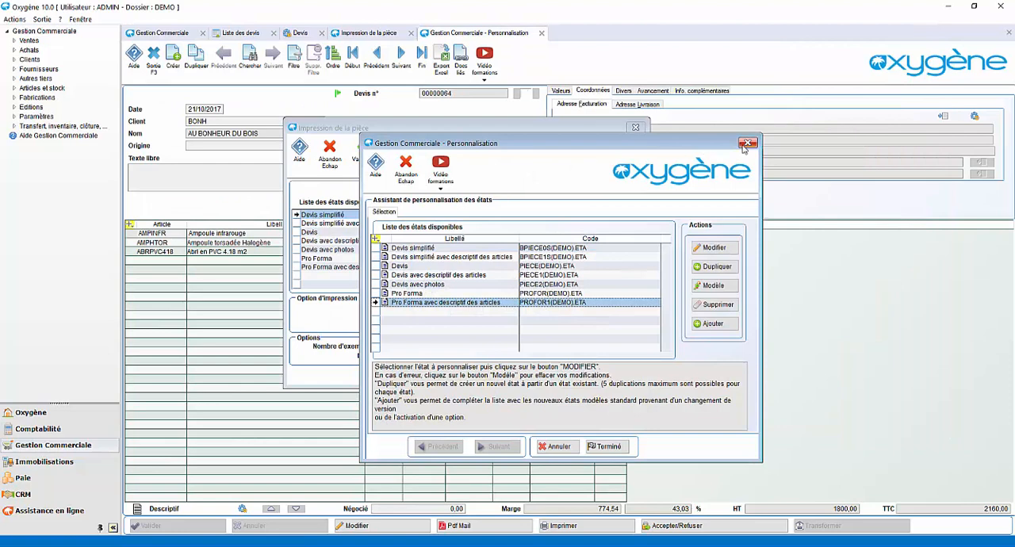
pyautogui.click(747, 142)
pyautogui.click(636, 128)
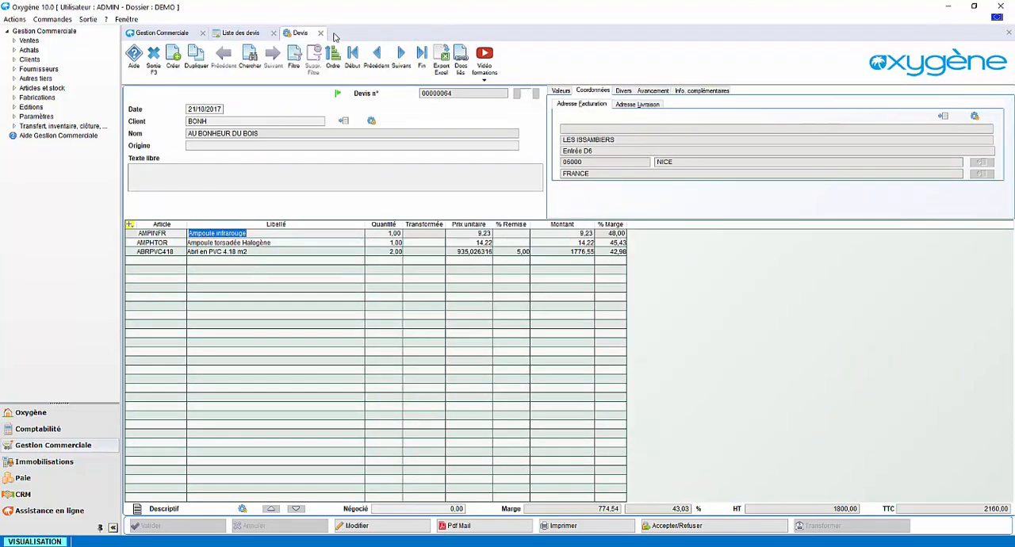
# Close the open quote, preview the COBAMAT quote on screen with the Devis avec photos layout, and close the preview
pyautogui.click(320, 33)
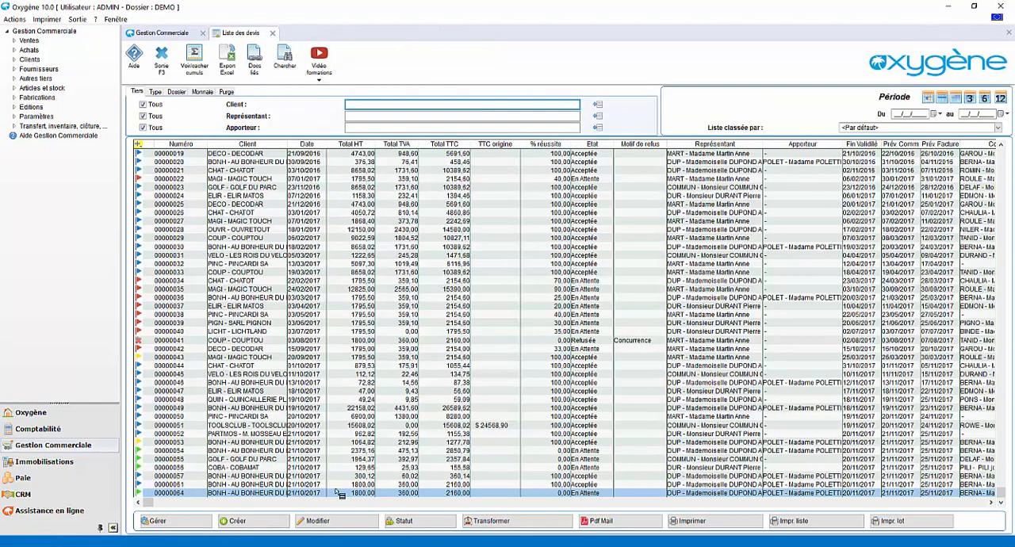
pyautogui.click(263, 468)
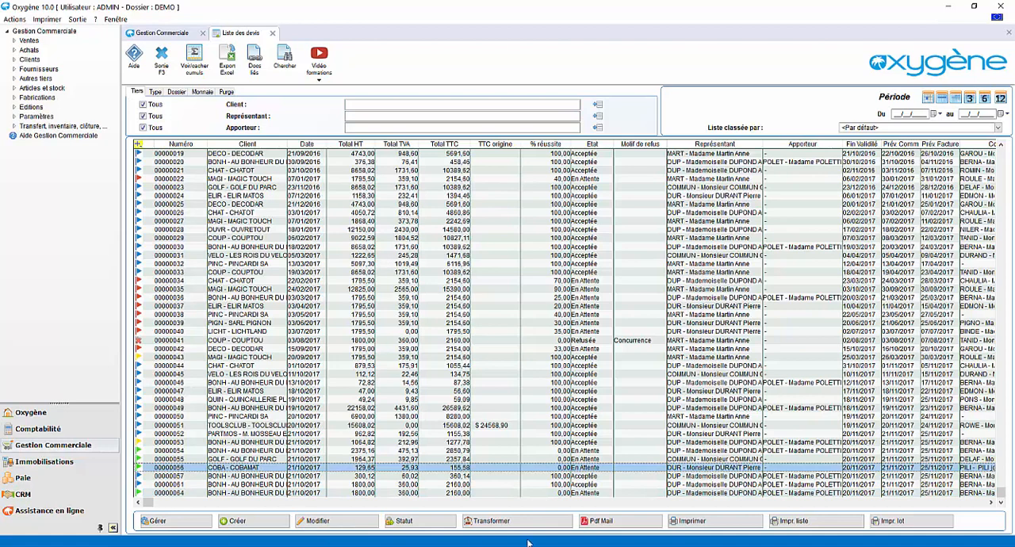
pyautogui.click(713, 521)
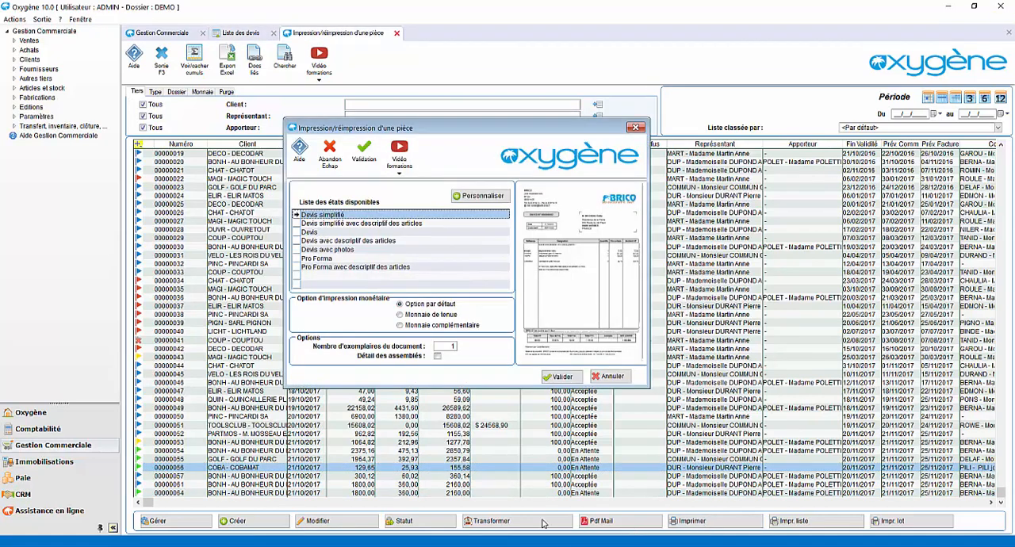
pyautogui.click(346, 251)
pyautogui.click(558, 376)
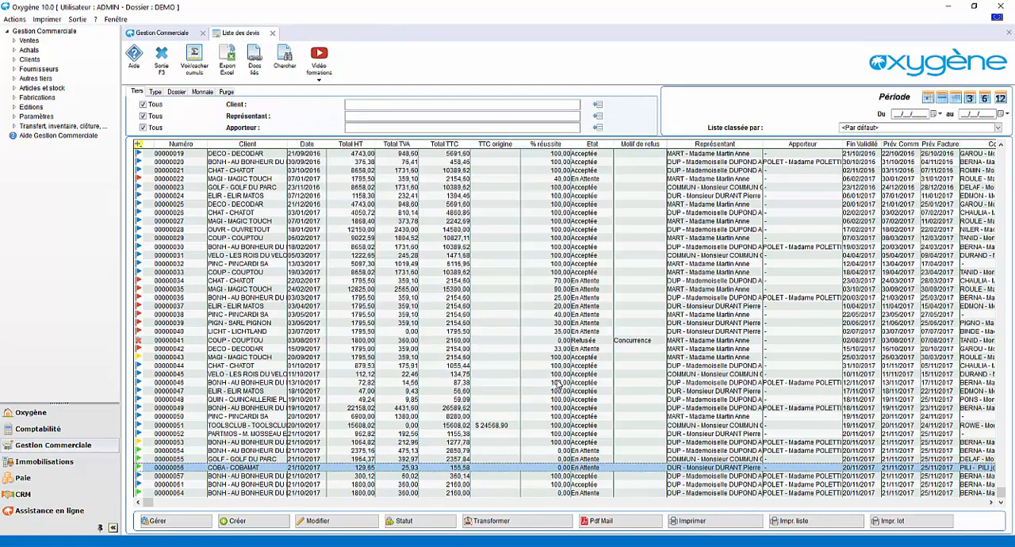
pyautogui.click(232, 108)
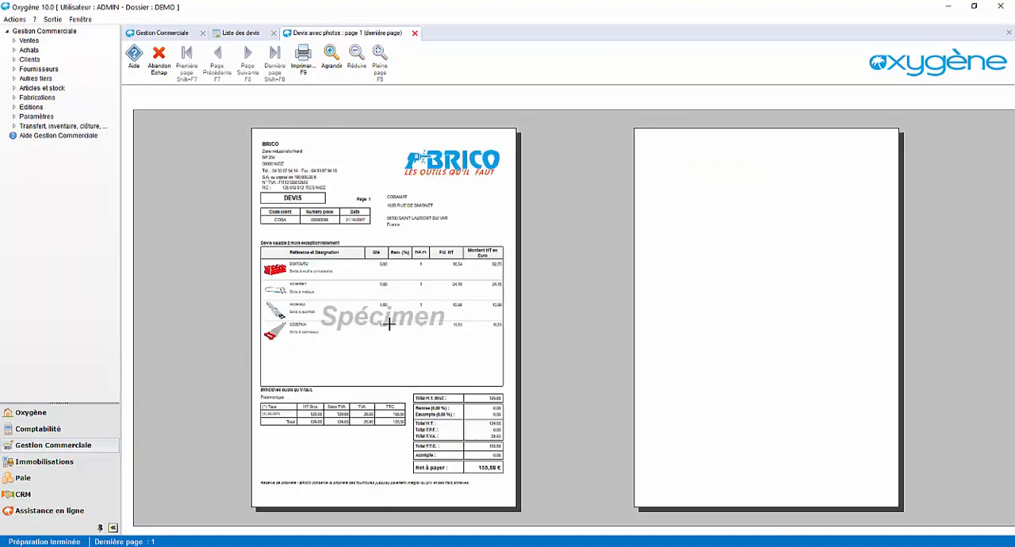
pyautogui.press('Escape')
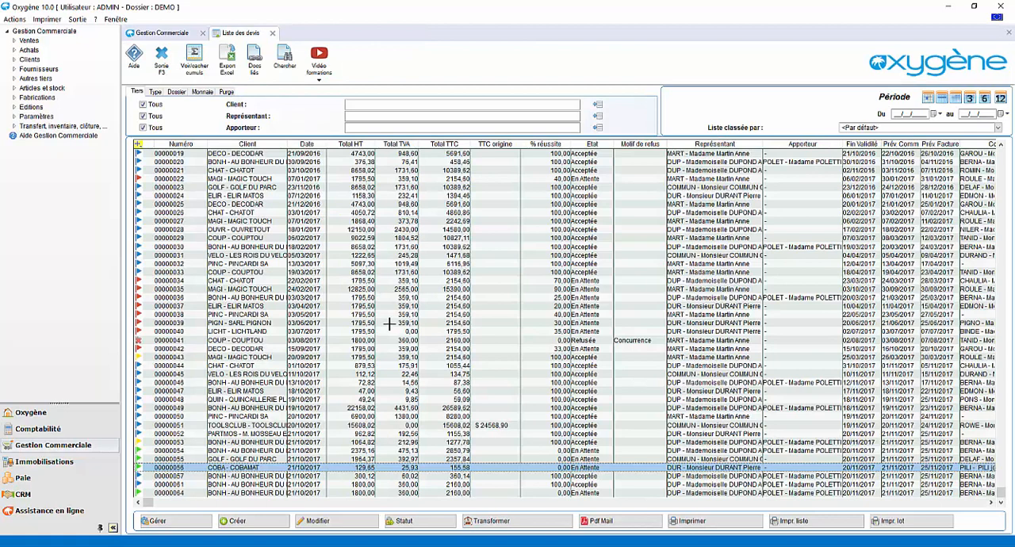
# Preview the AU BONHEUR DU BOIS quote of 360,14 TTC with the Devis layout, look through its lines, and close the preview
pyautogui.click(311, 476)
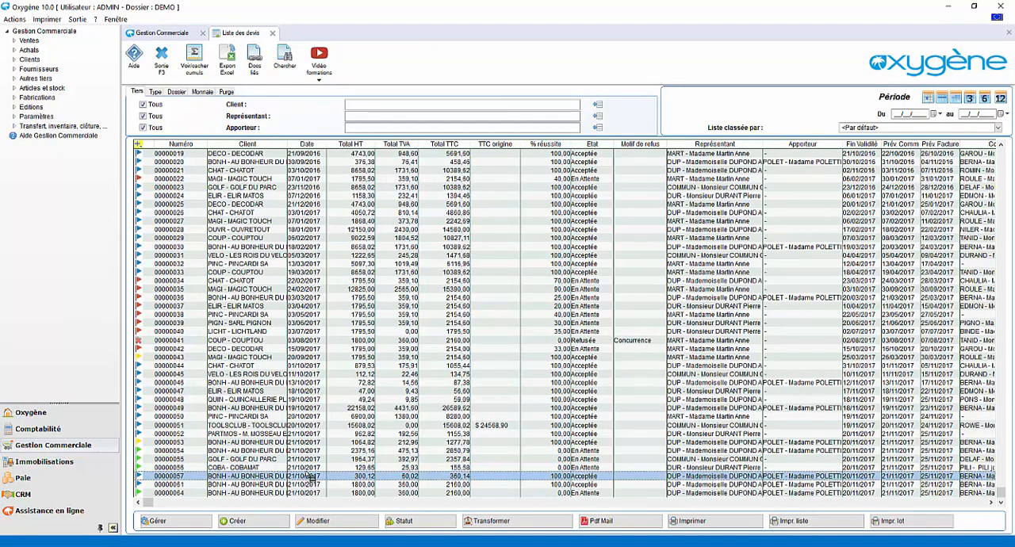
pyautogui.click(689, 521)
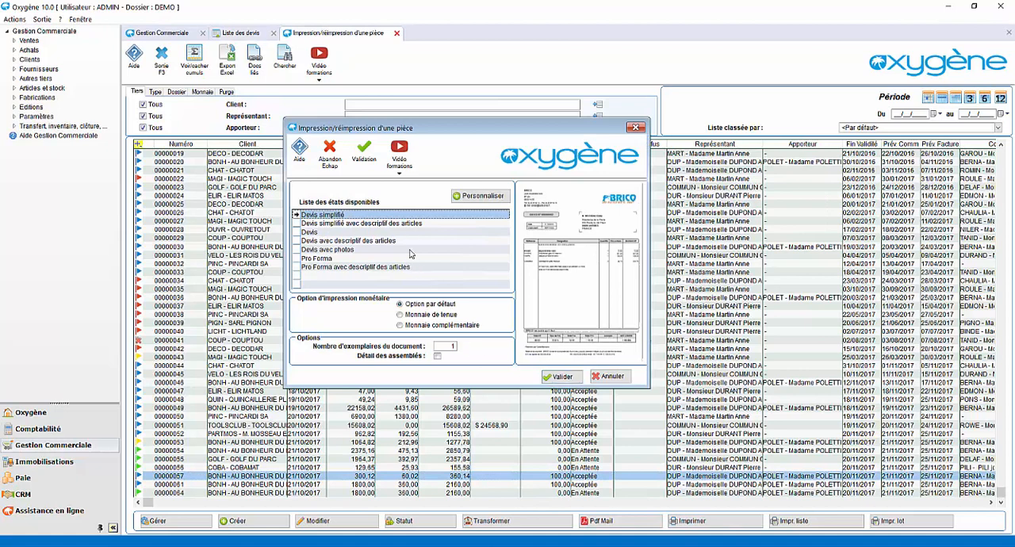
pyautogui.press('Down')
pyautogui.press('Down')
pyautogui.click(559, 377)
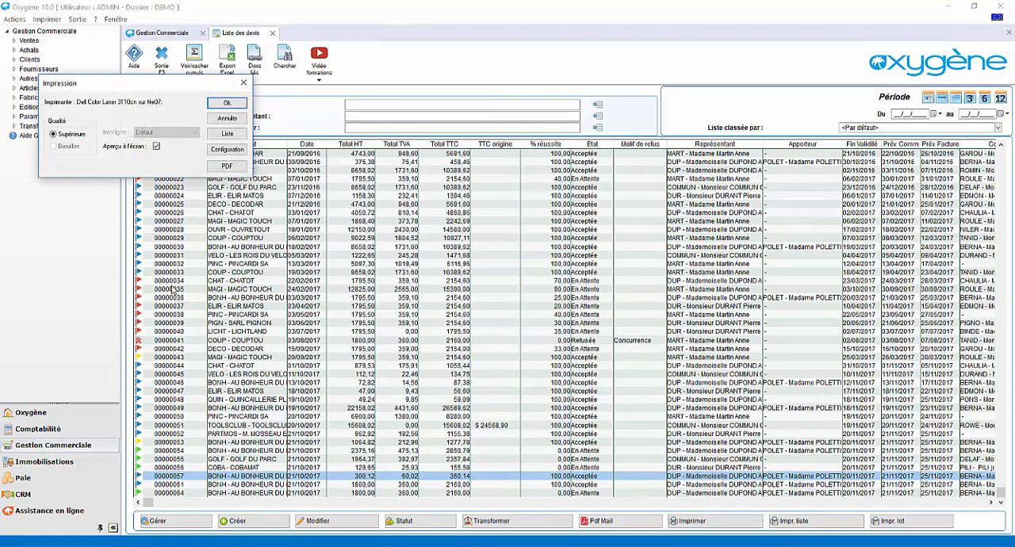
pyautogui.click(227, 104)
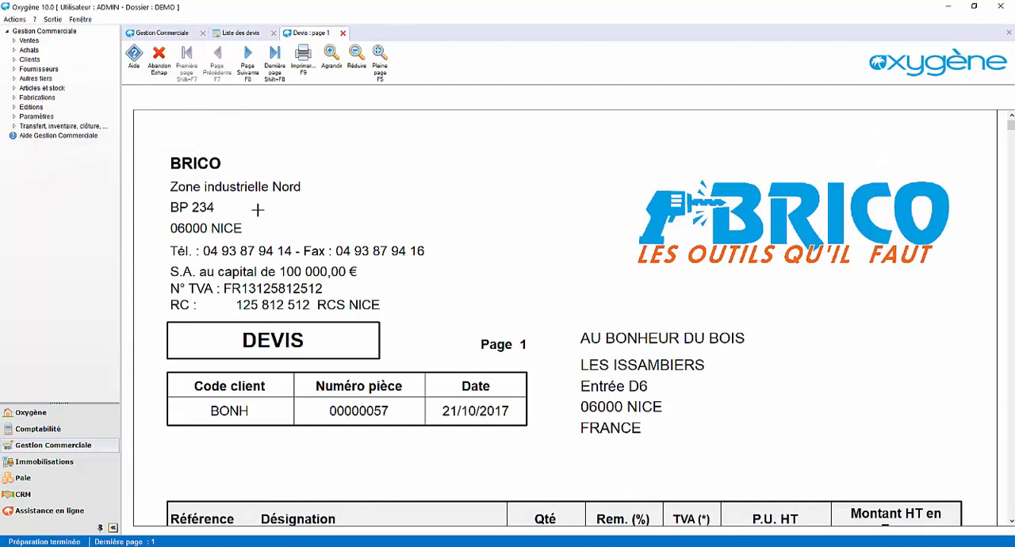
pyautogui.scroll(-3, 346, 320)
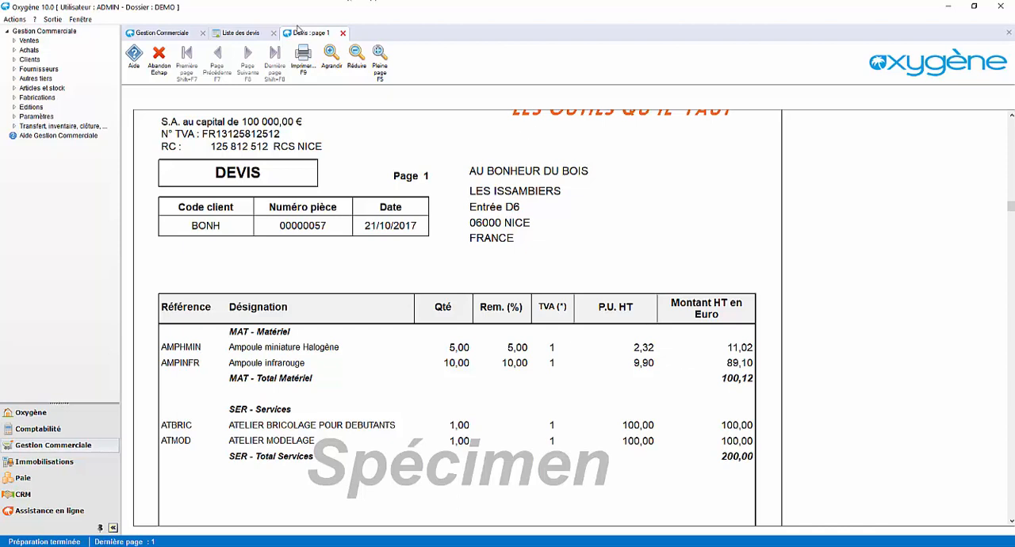
pyautogui.click(342, 32)
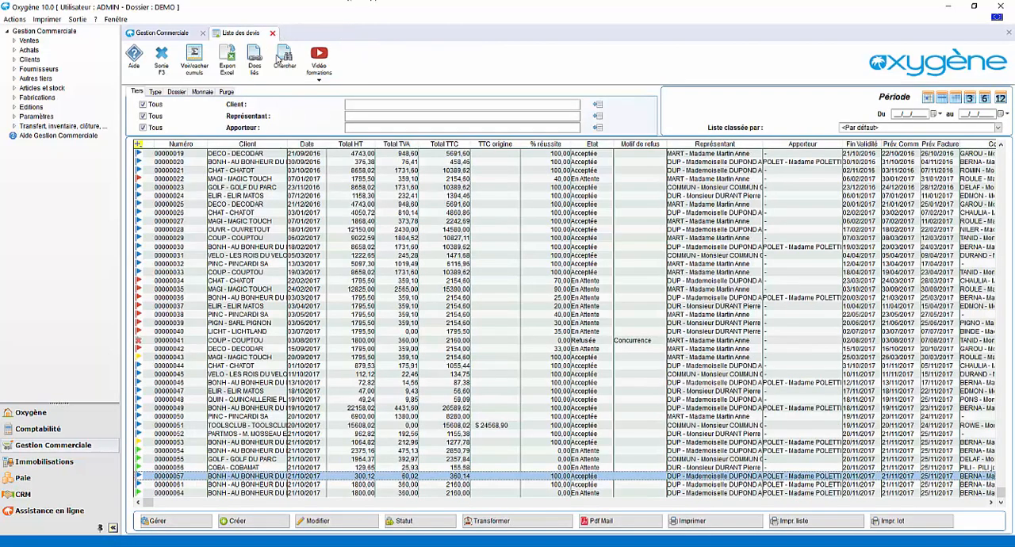
# Open the last AU BONHEUR DU BOIS quote in the list and mark it as accepted
pyautogui.click(246, 492)
pyautogui.click(189, 523)
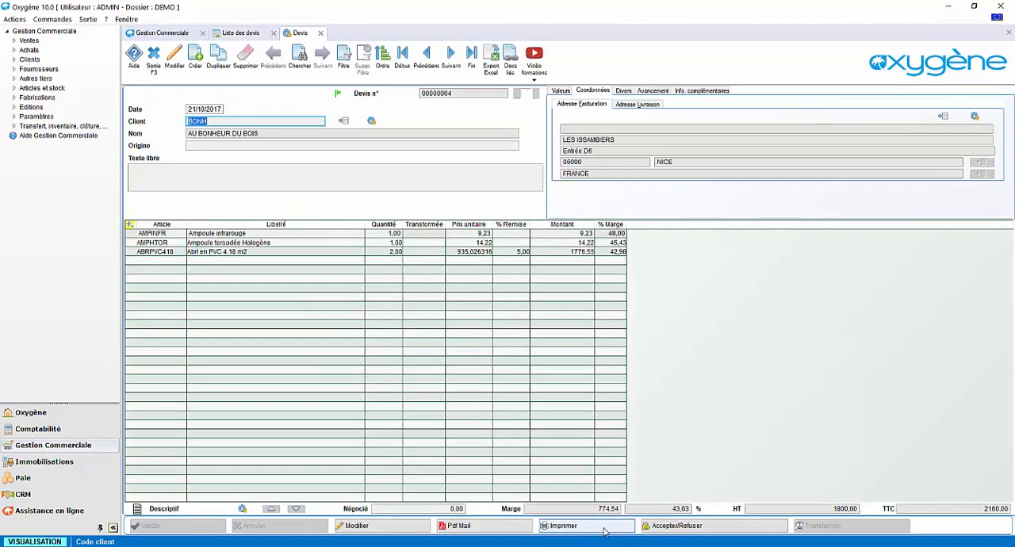
pyautogui.click(660, 526)
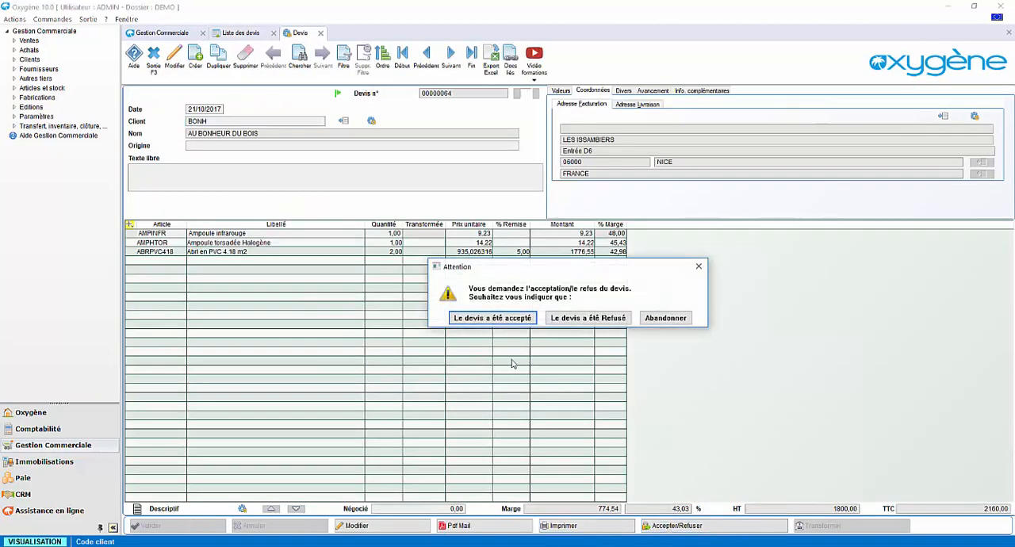
pyautogui.click(505, 317)
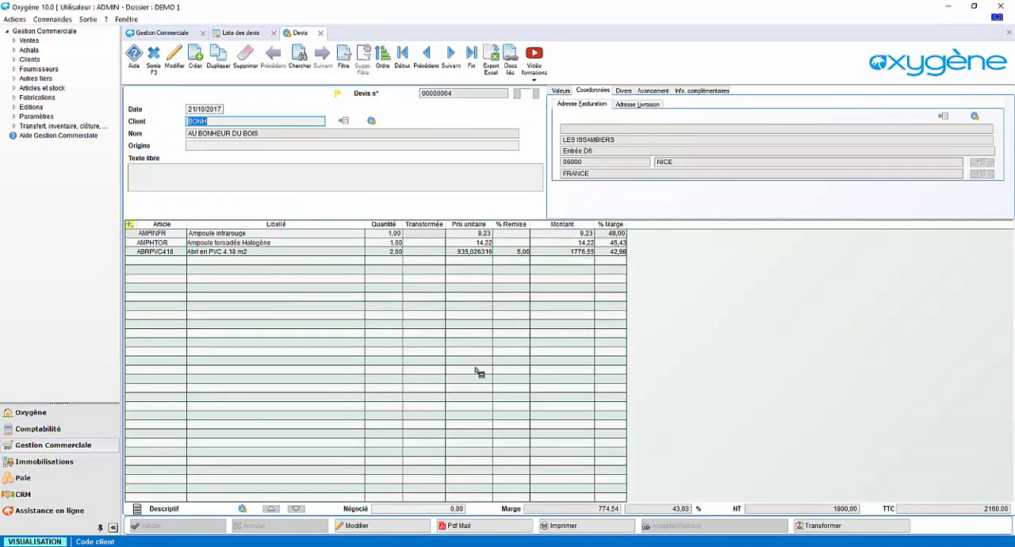
# Transform the accepted quote into an invoice (Une facture) and open the generated invoice
pyautogui.click(847, 527)
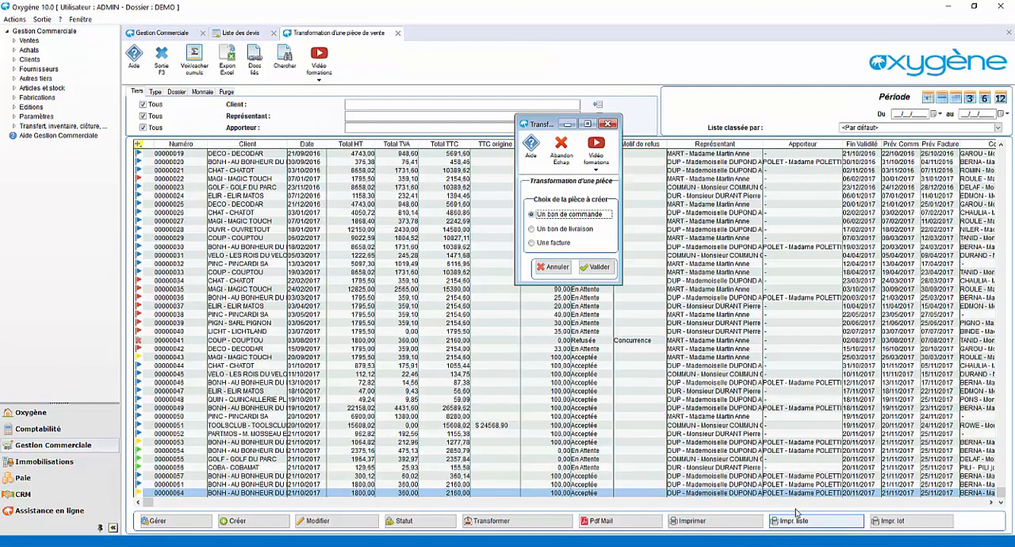
pyautogui.click(532, 244)
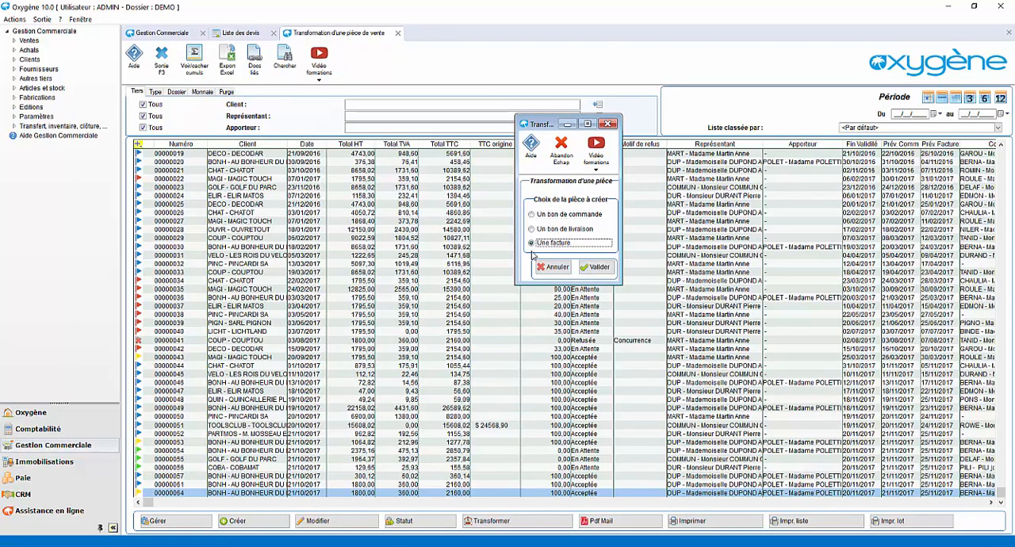
pyautogui.click(596, 270)
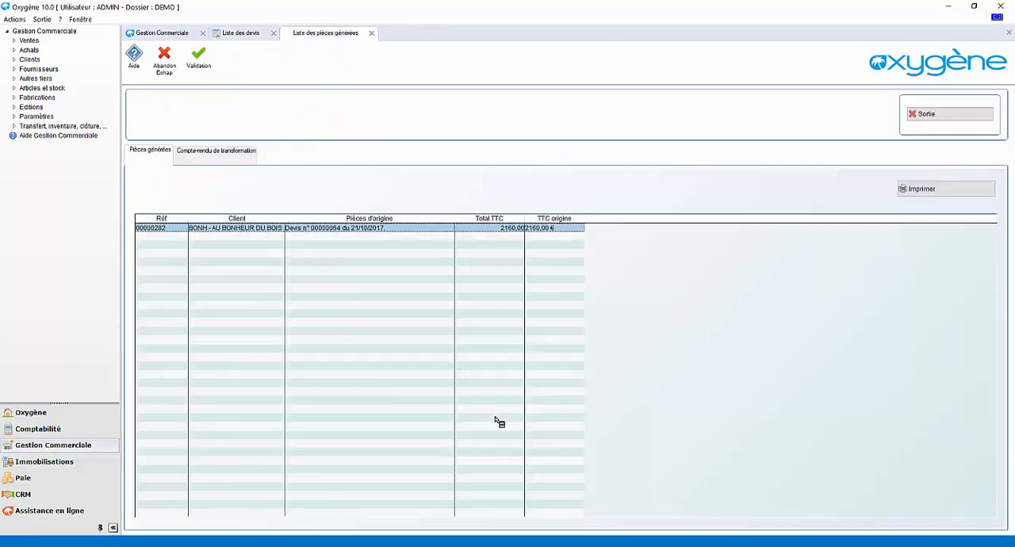
pyautogui.doubleClick(356, 229)
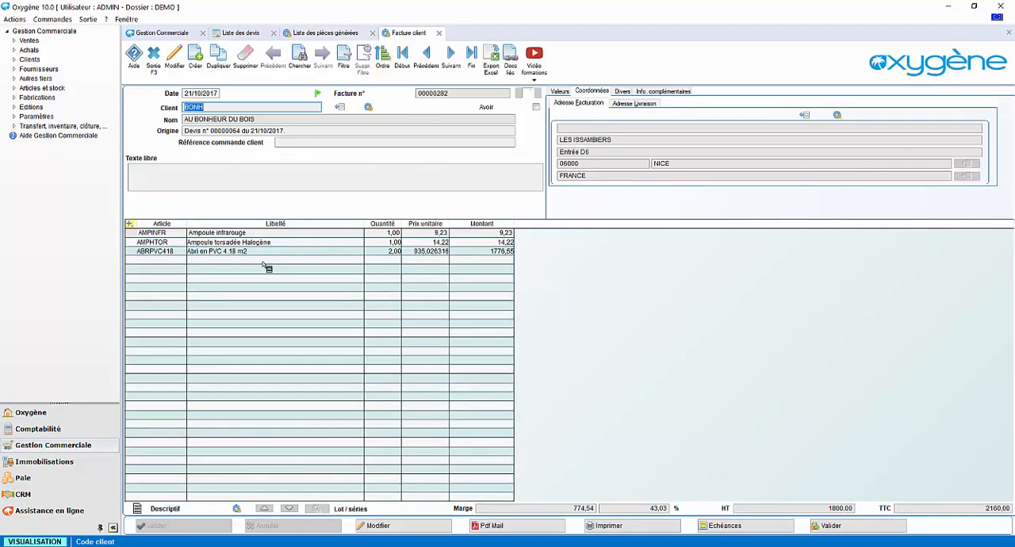
# Validate the invoice definitively, confirming the operation and its transfer to accounting
pyautogui.click(821, 526)
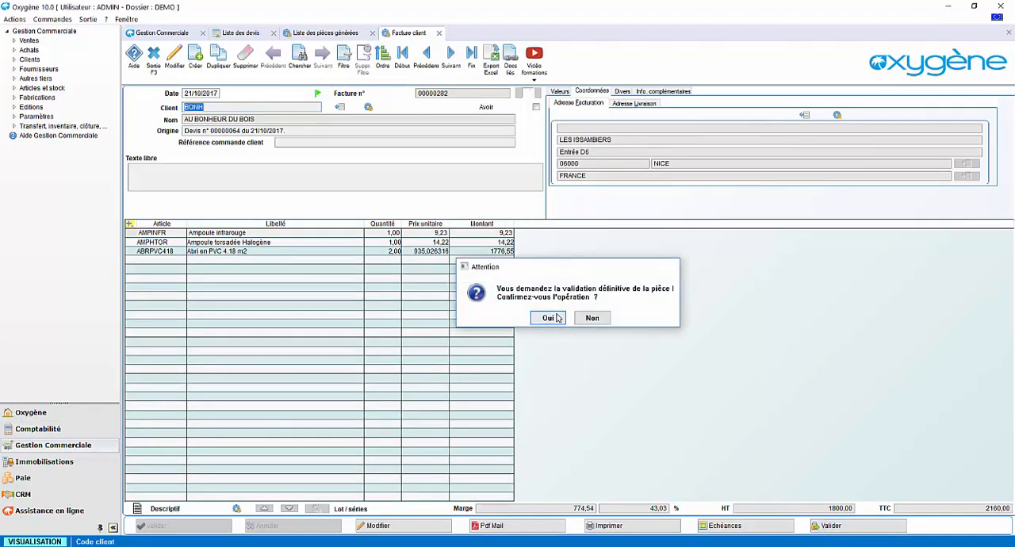
pyautogui.click(557, 318)
pyautogui.click(578, 331)
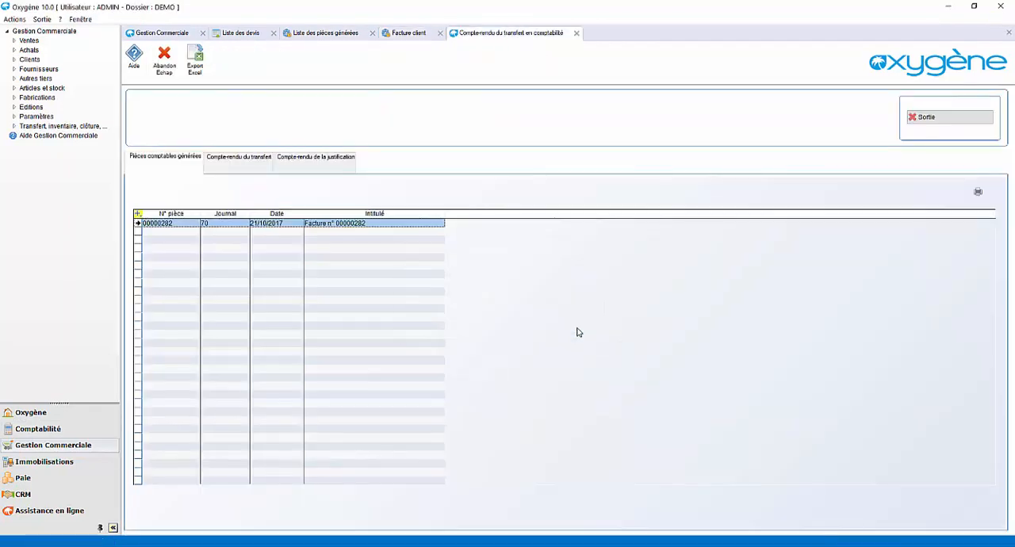
# Examine the invoice's accounting entry lines for VAT and the customer account, and close the windows back to the quote list
pyautogui.doubleClick(329, 224)
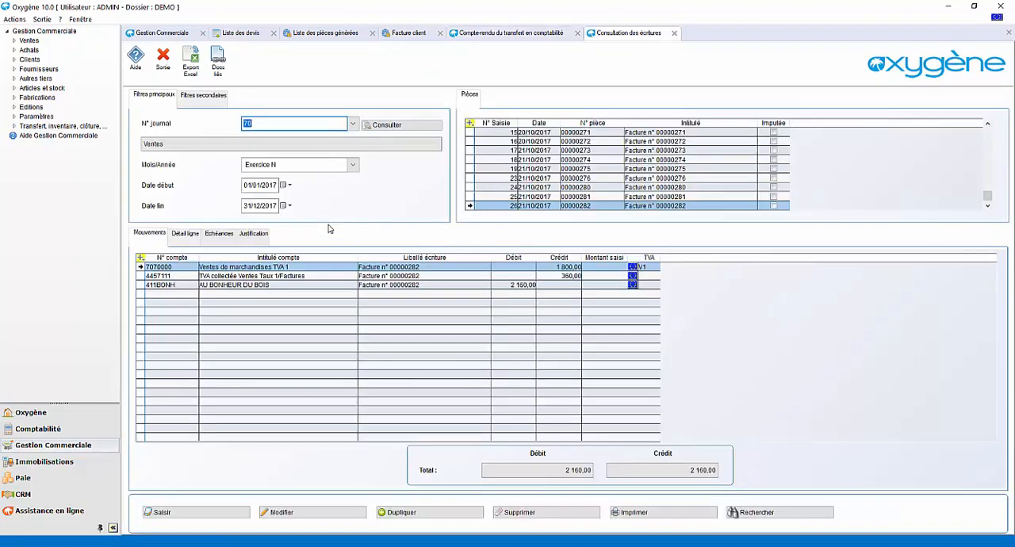
pyautogui.click(314, 277)
pyautogui.click(314, 286)
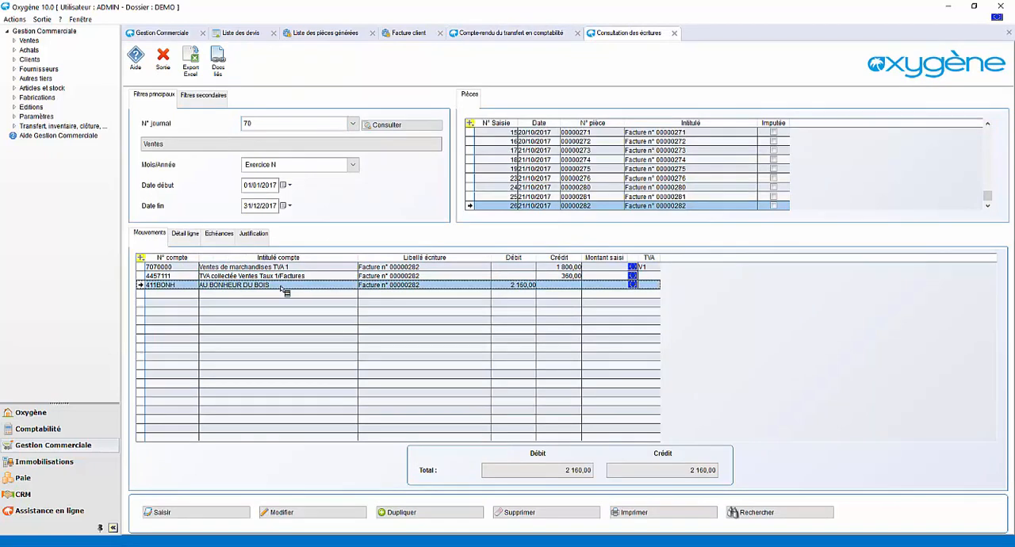
pyautogui.click(674, 32)
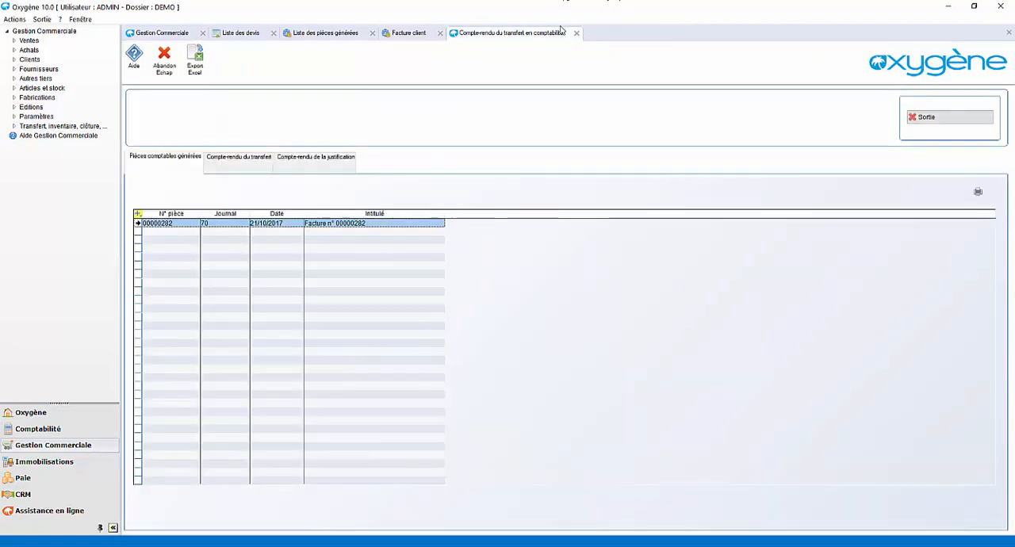
pyautogui.click(577, 33)
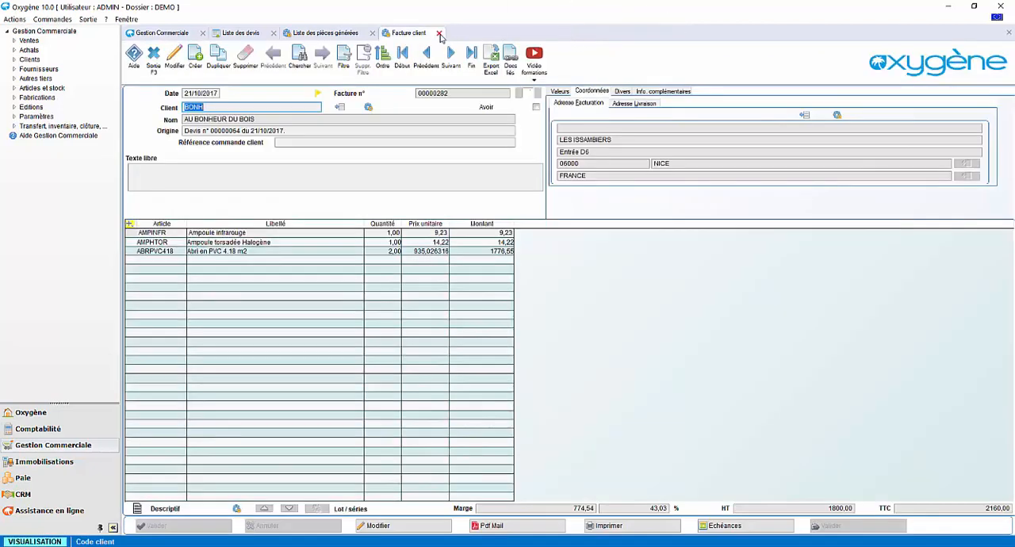
pyautogui.click(439, 34)
pyautogui.click(386, 34)
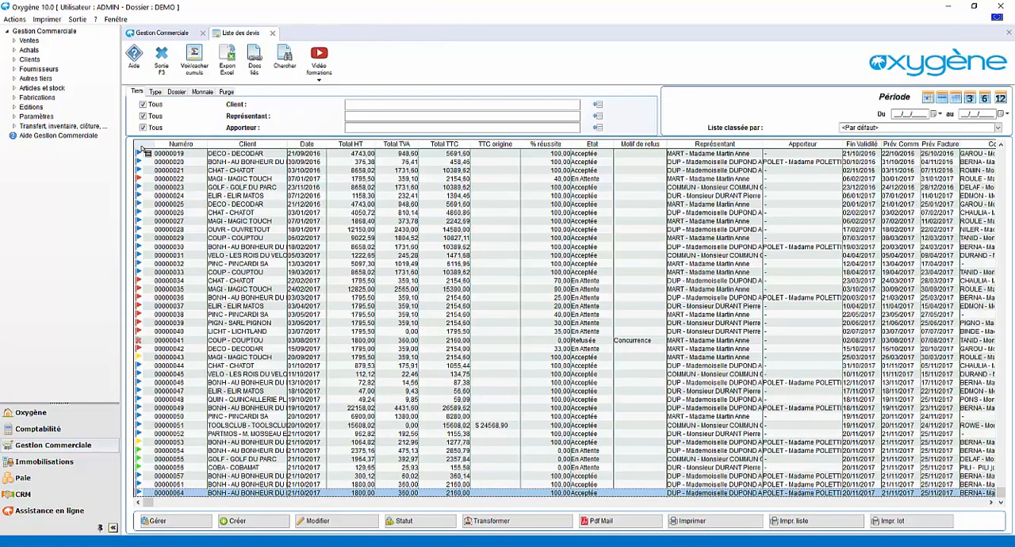
# Examine the columns available for the quote list without changing the selection
pyautogui.click(138, 145)
pyautogui.moveTo(182, 152)
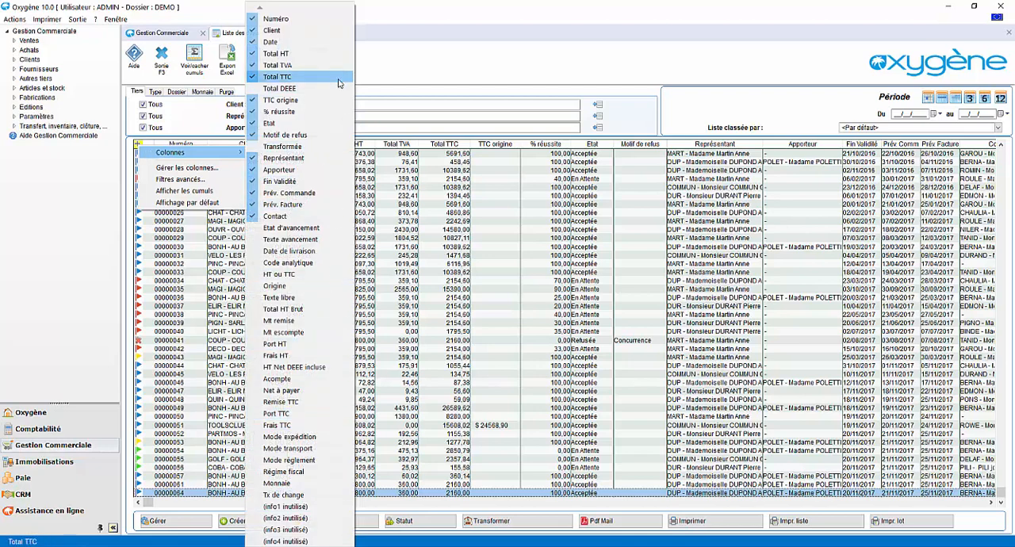
pyautogui.click(511, 293)
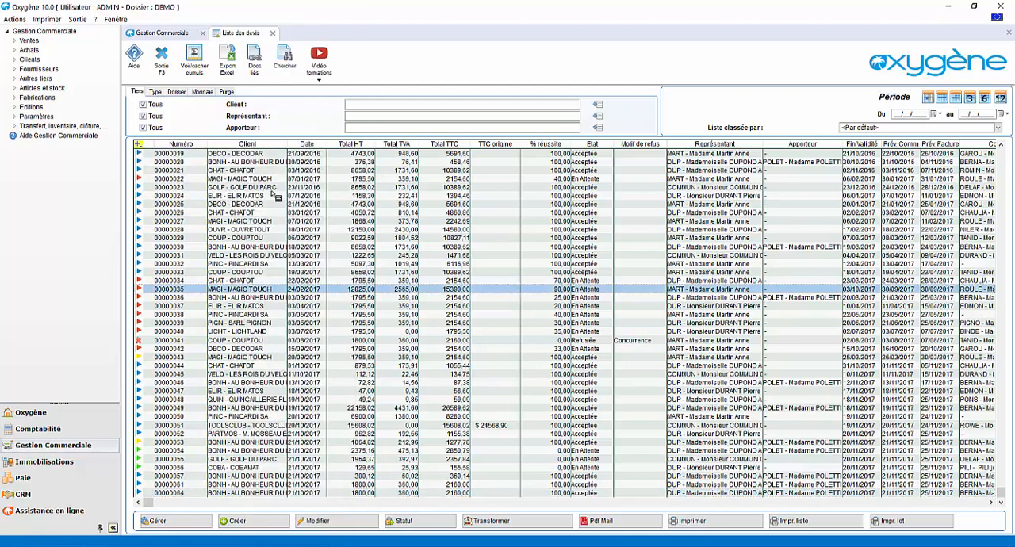
# Show the column totals and limit the quote list to the period 01/10/2017 to 31/10/2017
pyautogui.click(190, 54)
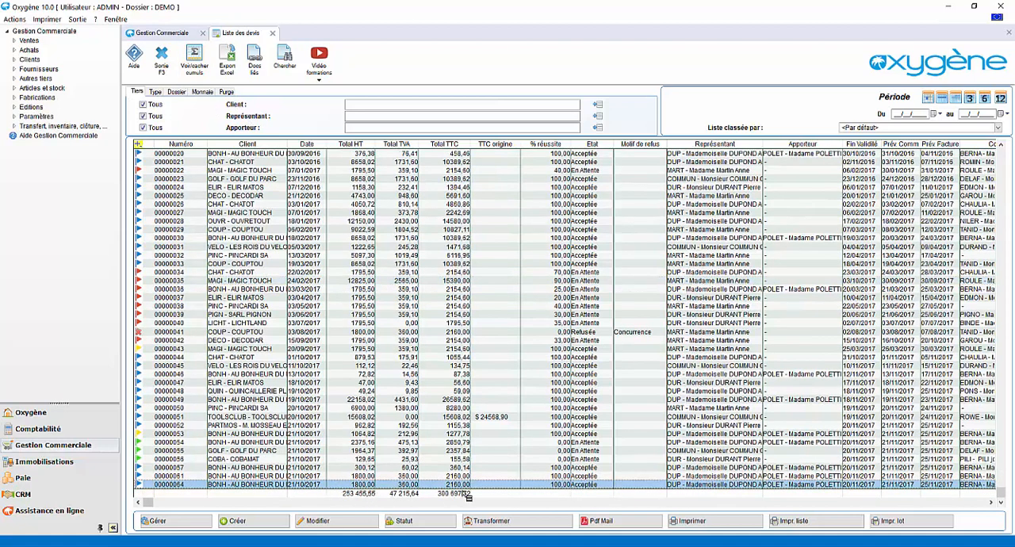
pyautogui.click(956, 98)
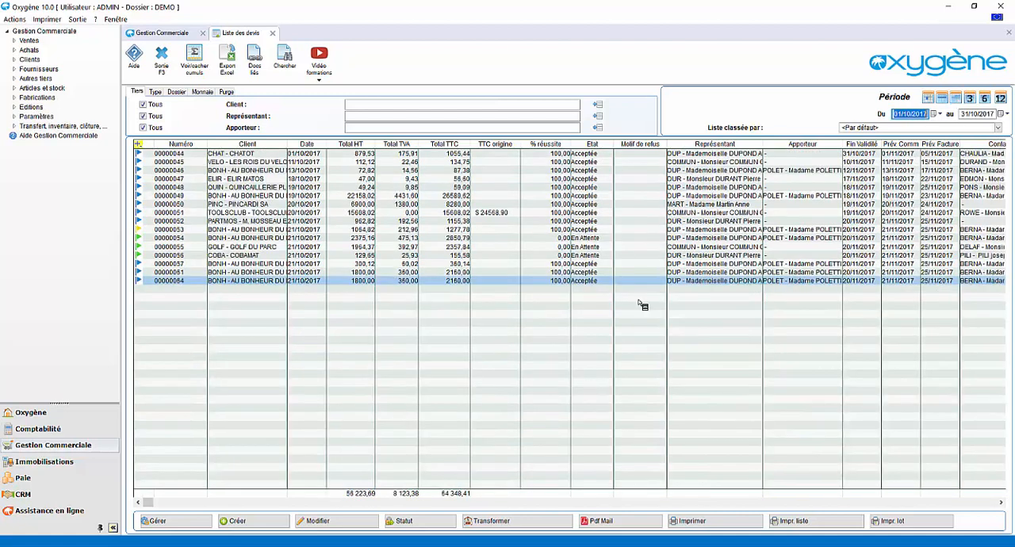
# Sort the quotes by Total HT and then by % réussite, and export the list to Excel
pyautogui.click(359, 147)
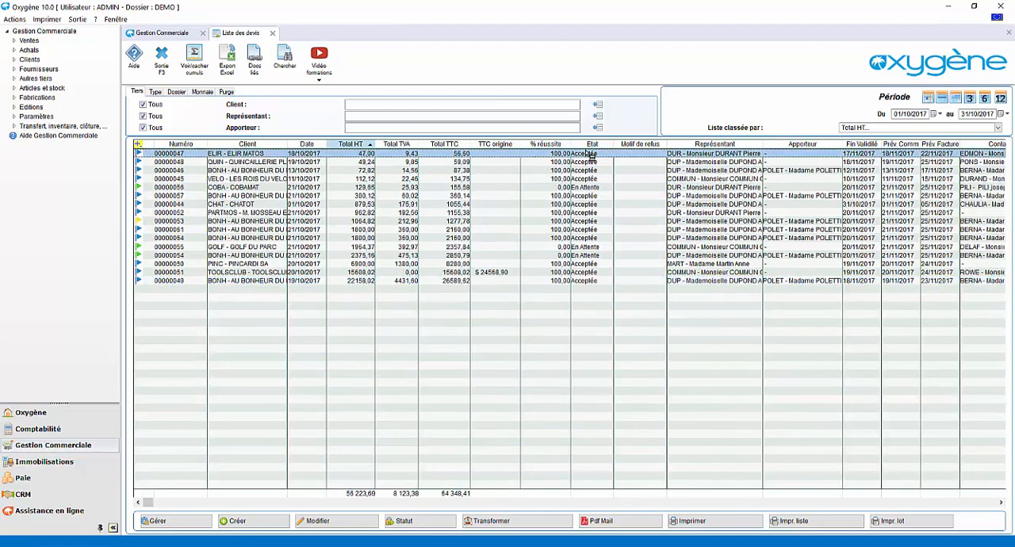
pyautogui.click(558, 145)
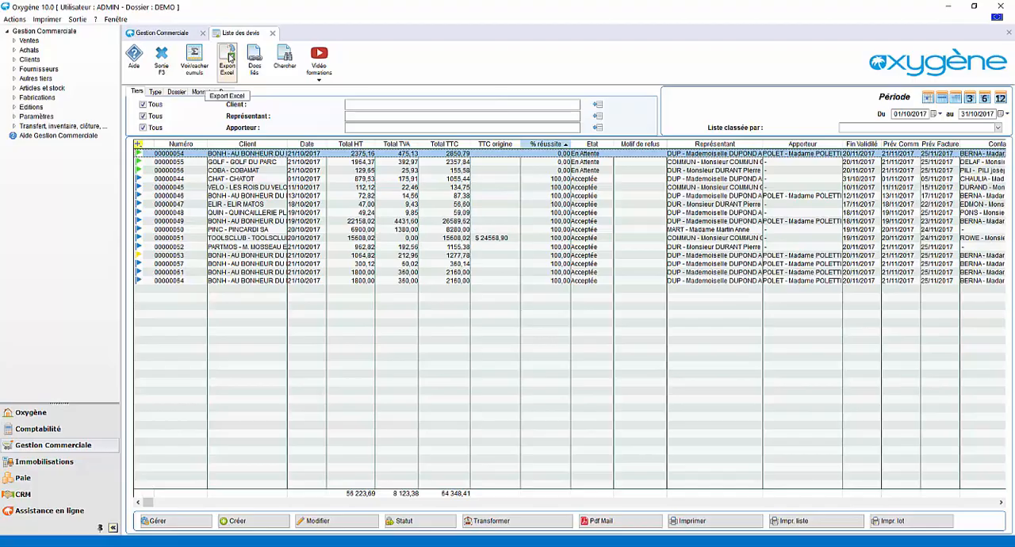
pyautogui.click(225, 62)
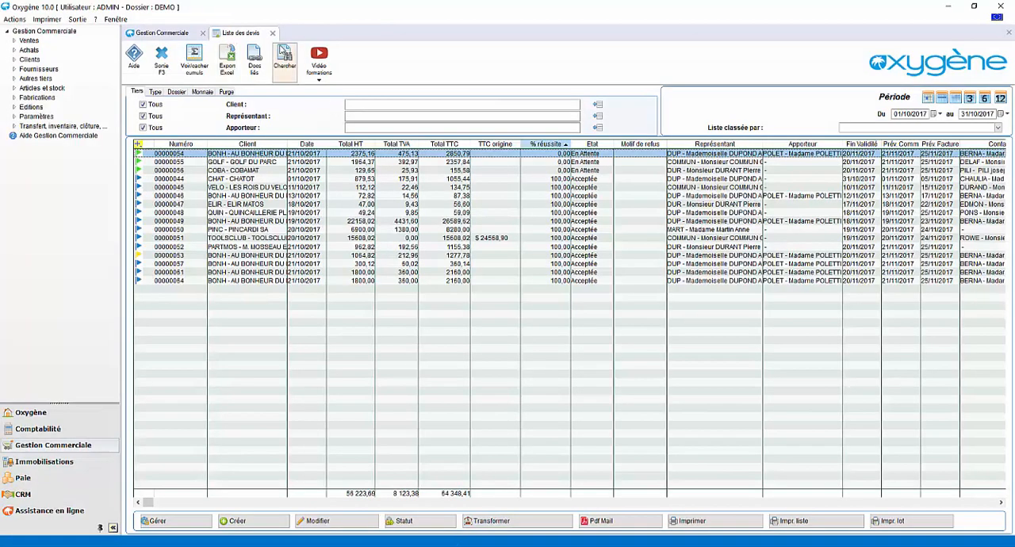
# Close the quote list and open the sales document options (Docs) of the general parameters
pyautogui.click(272, 34)
pyautogui.click(723, 141)
pyautogui.click(723, 143)
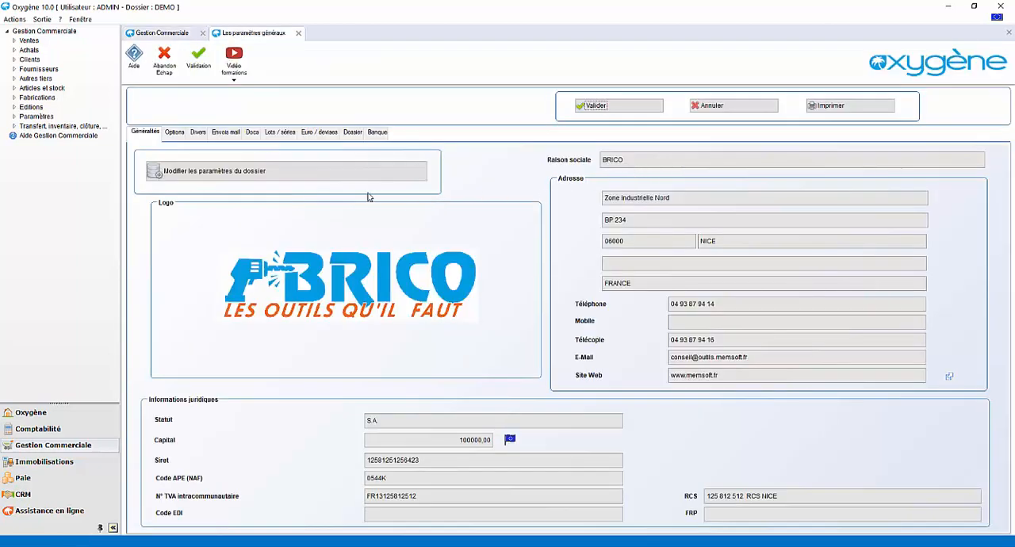
pyautogui.click(251, 133)
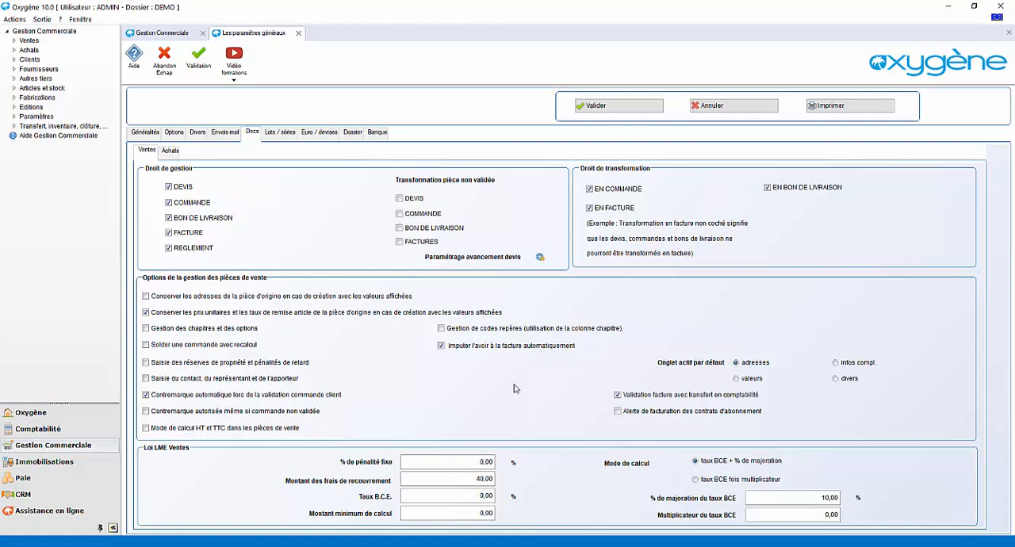
# Tick the option Mode de calcul HT et TTC dans les pièces de vente and leave the general parameters without saving
pyautogui.click(145, 428)
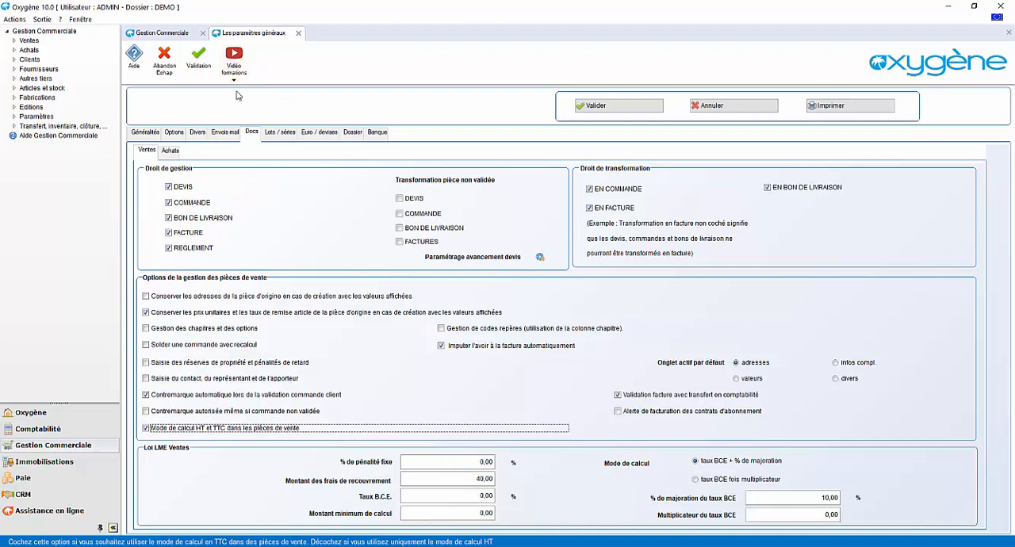
pyautogui.click(298, 32)
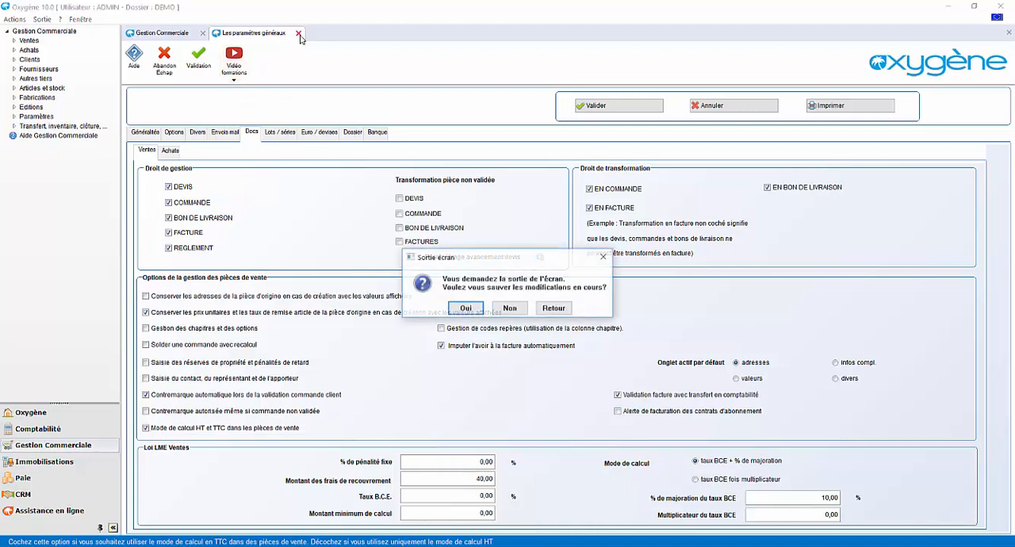
pyautogui.click(509, 308)
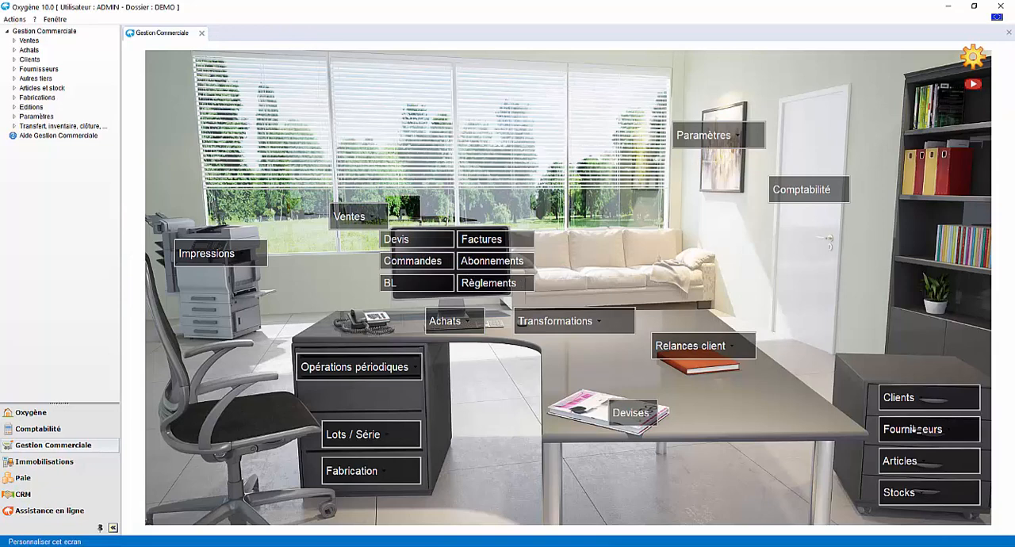
# Open the customer record of AU BONHEUR DU BOIS from the customer list
pyautogui.click(905, 402)
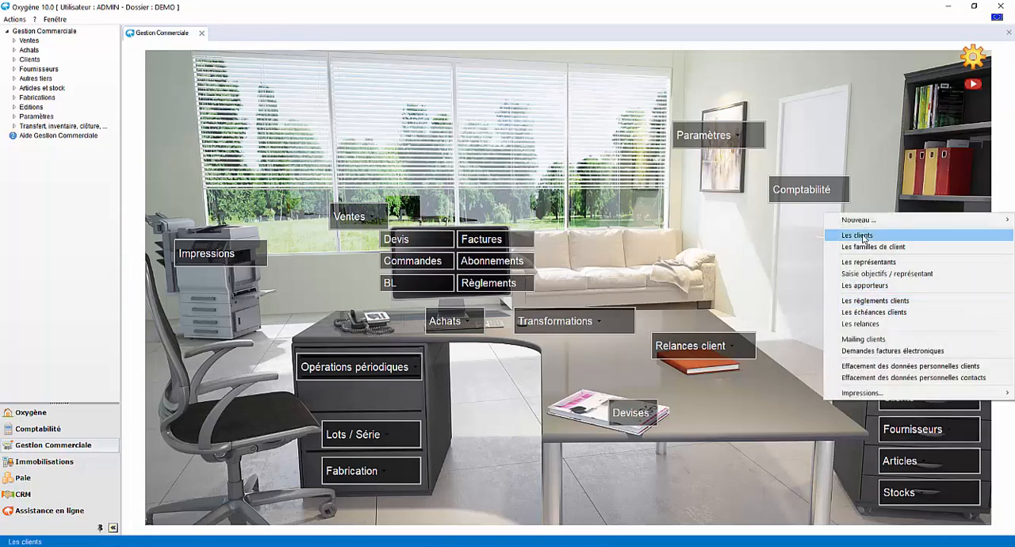
pyautogui.click(856, 234)
pyautogui.doubleClick(252, 191)
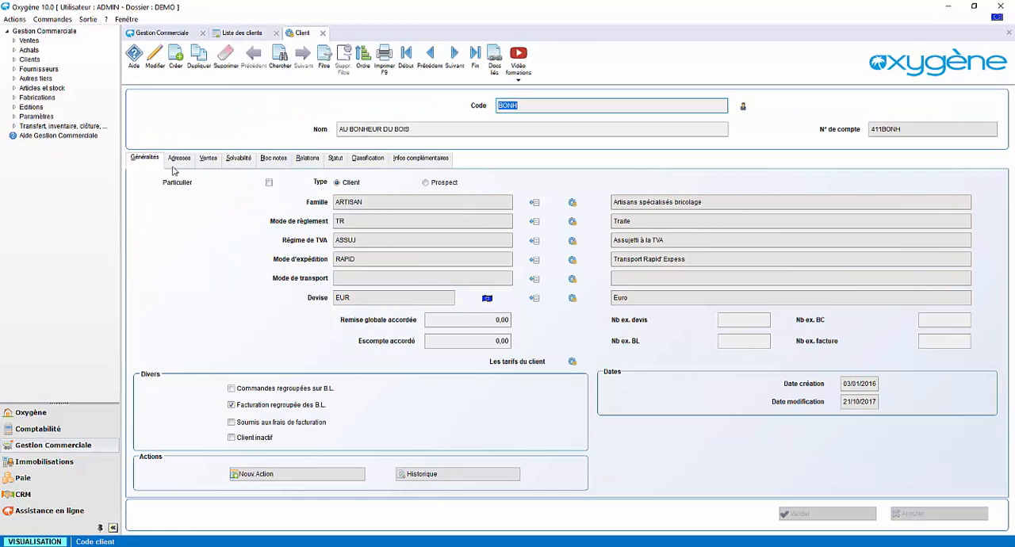
# Look through the customer record from Adresses, Ventes and Solvabilité to Bloc notes, Relations, Statut and Infos complémentaires
pyautogui.click(179, 157)
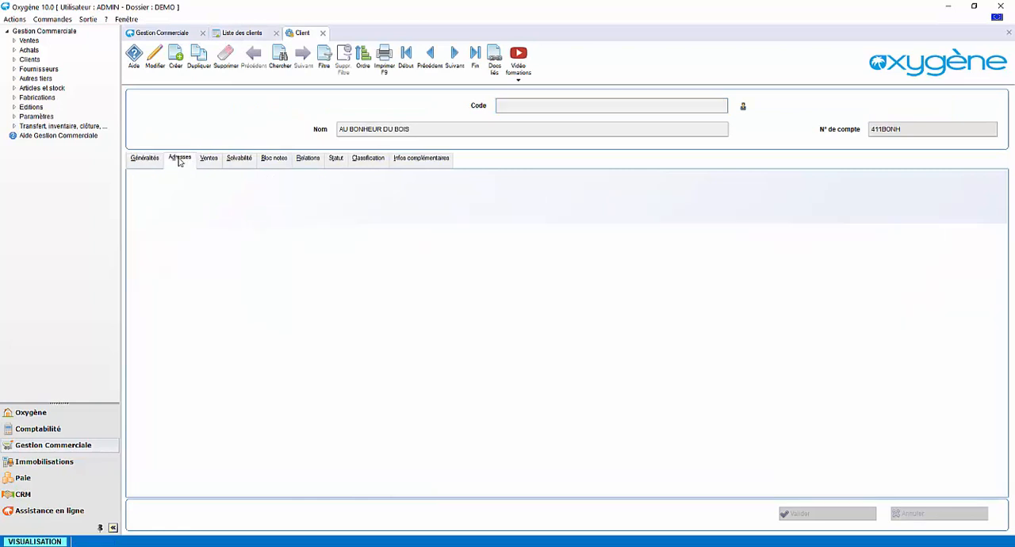
pyautogui.click(208, 158)
pyautogui.click(239, 158)
pyautogui.click(273, 158)
pyautogui.click(307, 158)
pyautogui.click(335, 159)
pyautogui.click(416, 161)
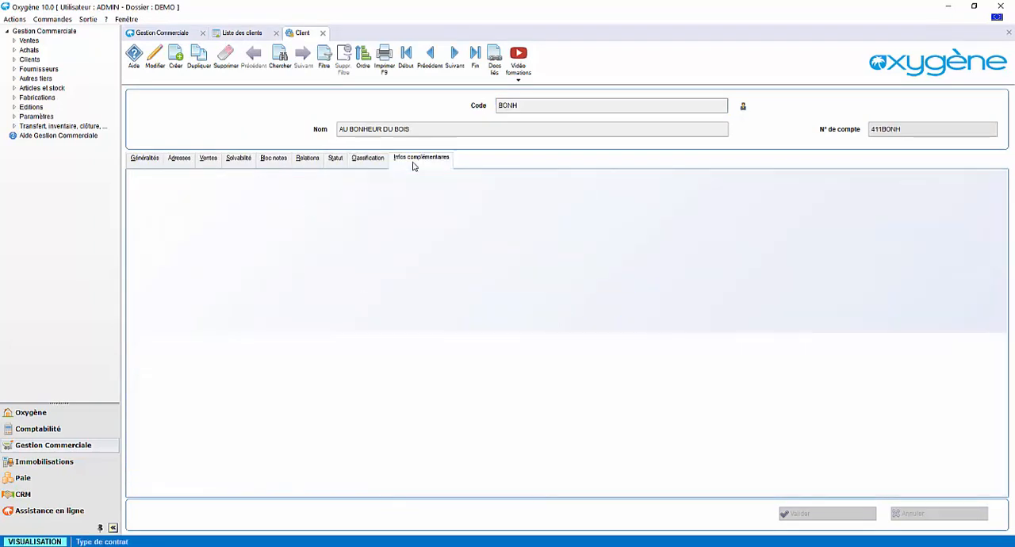
# Examine how the main contact's complementary information fields are defined, starting from the customer's Relations section, and close all customer screens
pyautogui.click(305, 161)
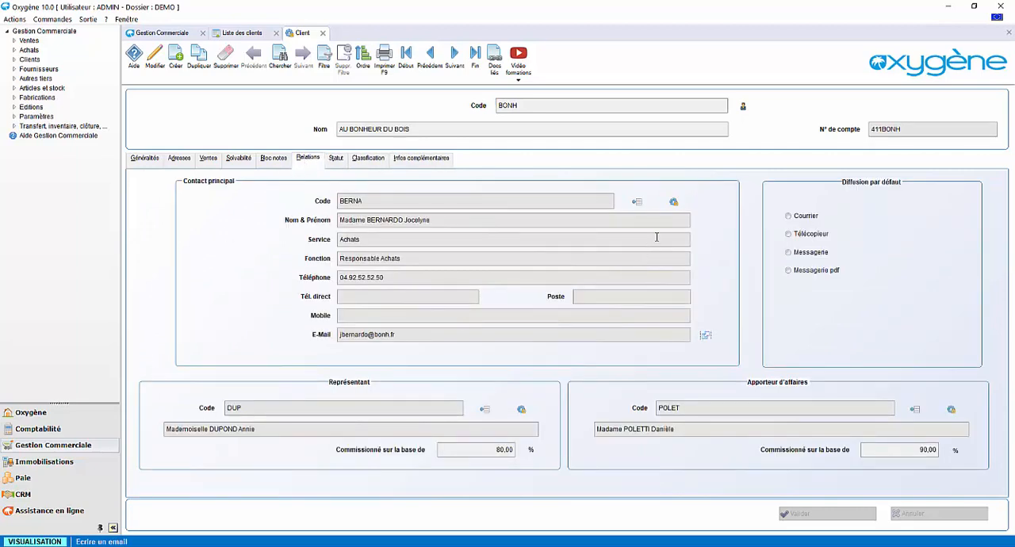
pyautogui.click(673, 202)
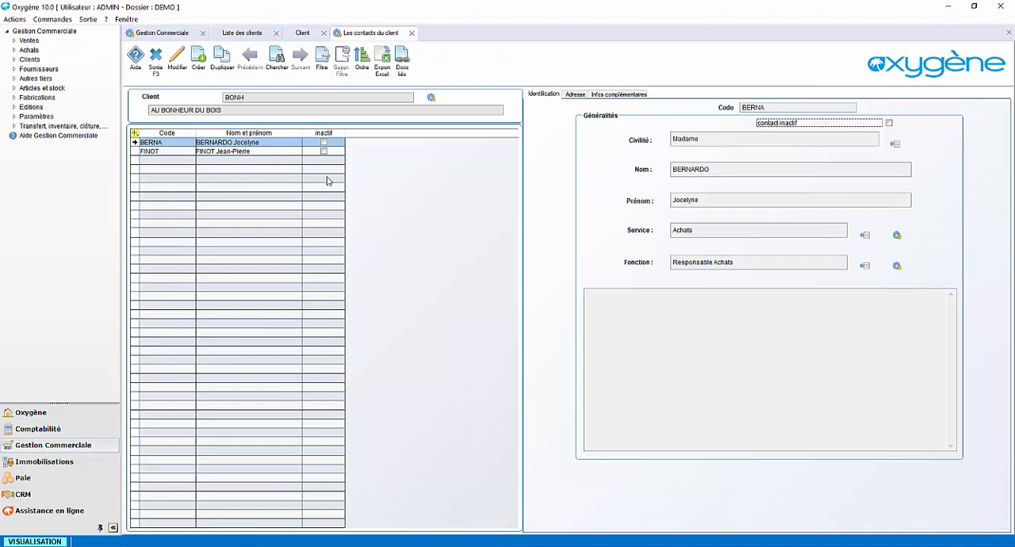
pyautogui.click(612, 96)
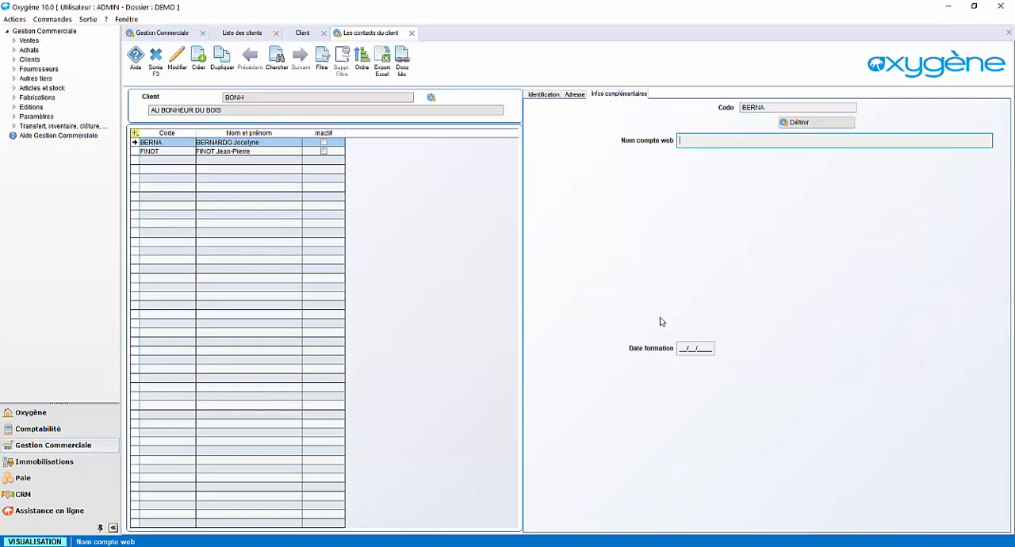
pyautogui.click(846, 125)
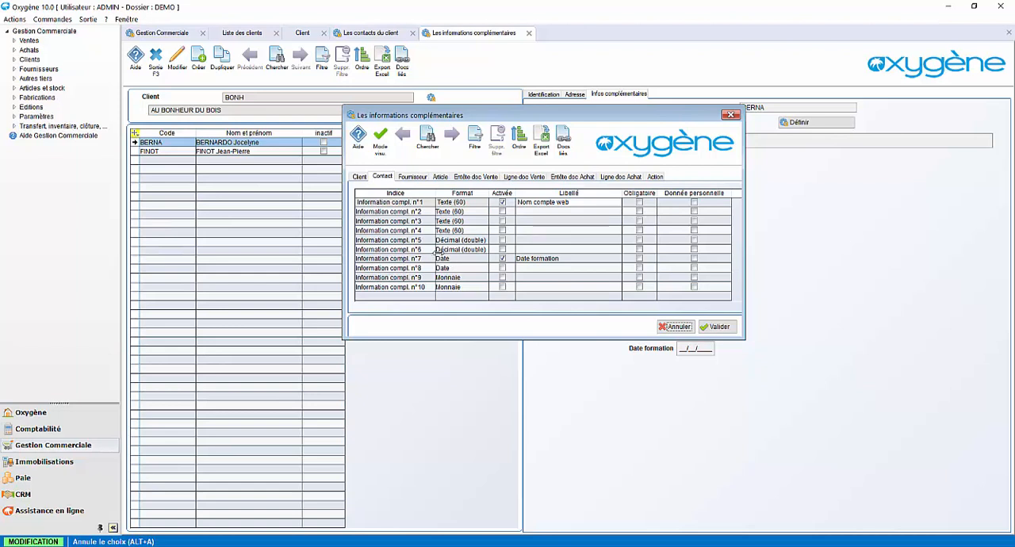
pyautogui.click(730, 117)
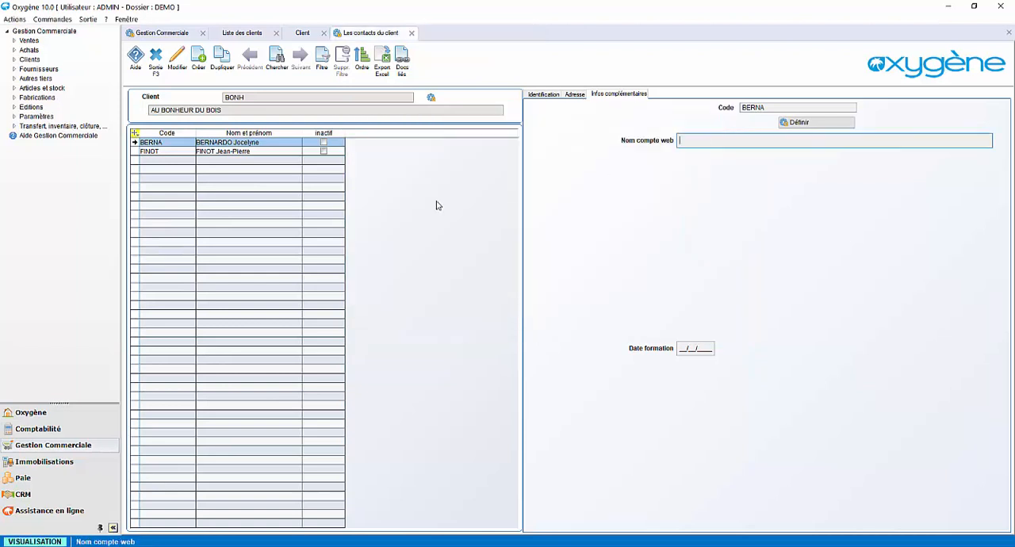
pyautogui.click(411, 33)
pyautogui.click(323, 33)
pyautogui.click(275, 33)
# Examine the 2017 monthly sales objectives per representative, including September, and close the objectives screen
pyautogui.click(899, 402)
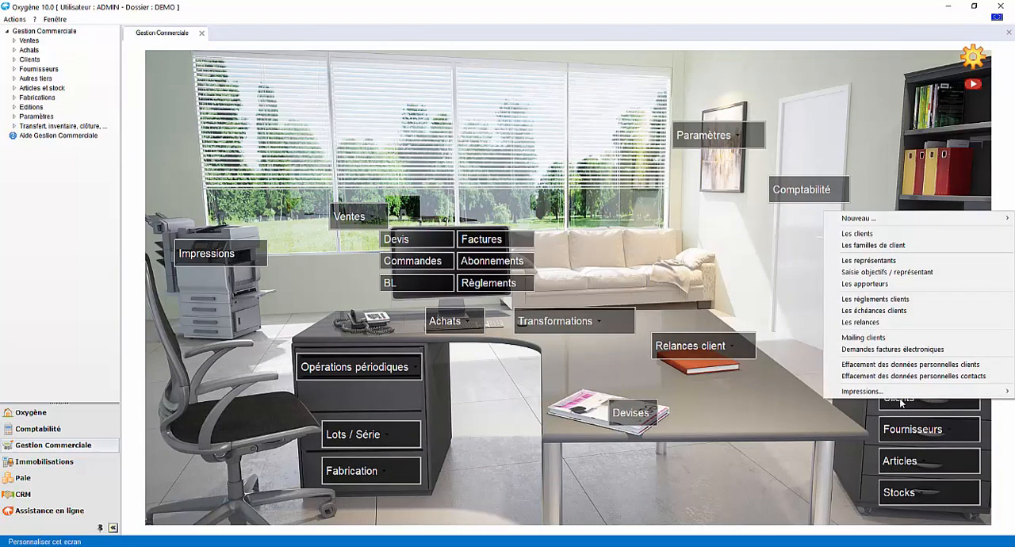
pyautogui.click(900, 278)
pyautogui.click(275, 196)
pyautogui.click(266, 212)
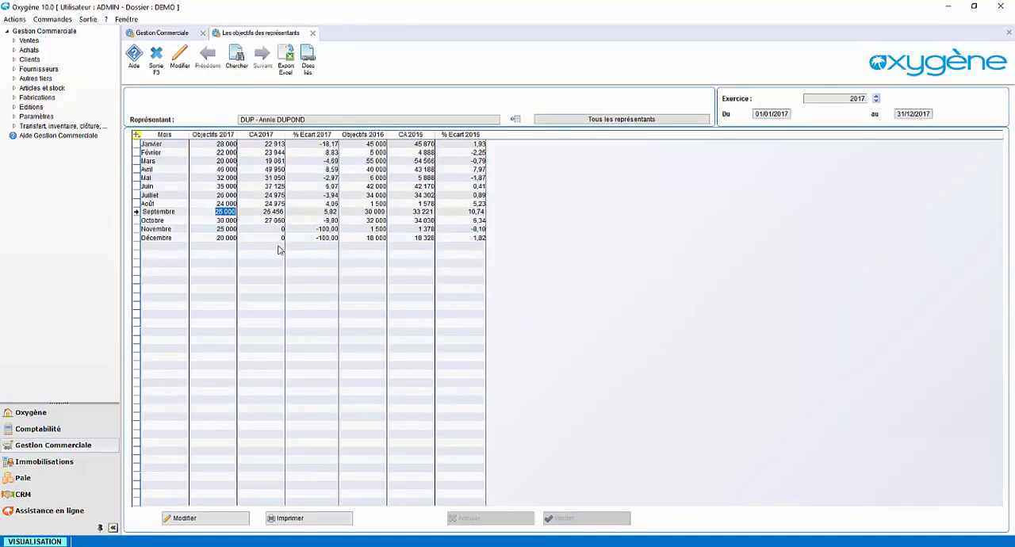
pyautogui.click(312, 34)
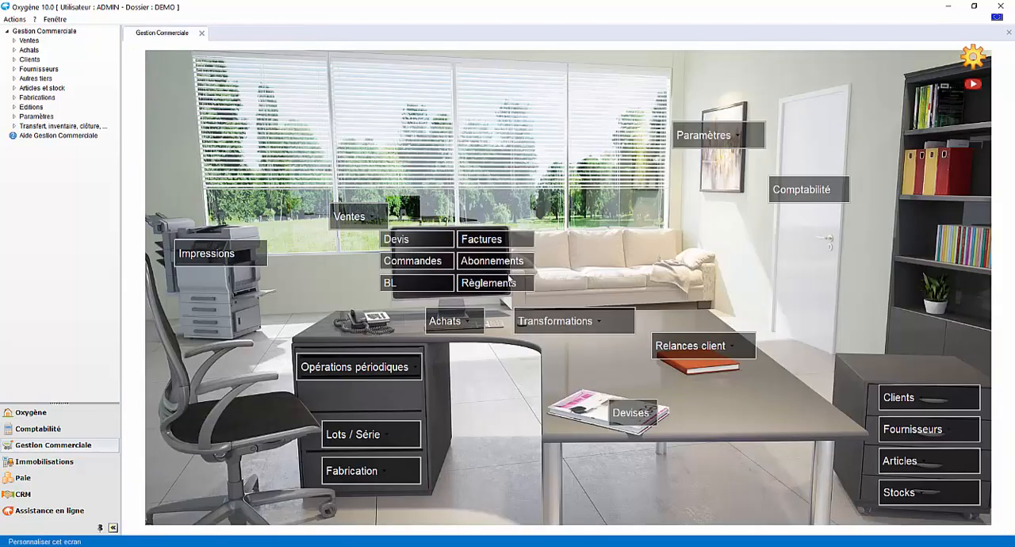
# Open the personal data erasure for customer contacts and add the Responsable Achats contact of AU BONHEUR DU BOIS
pyautogui.click(896, 398)
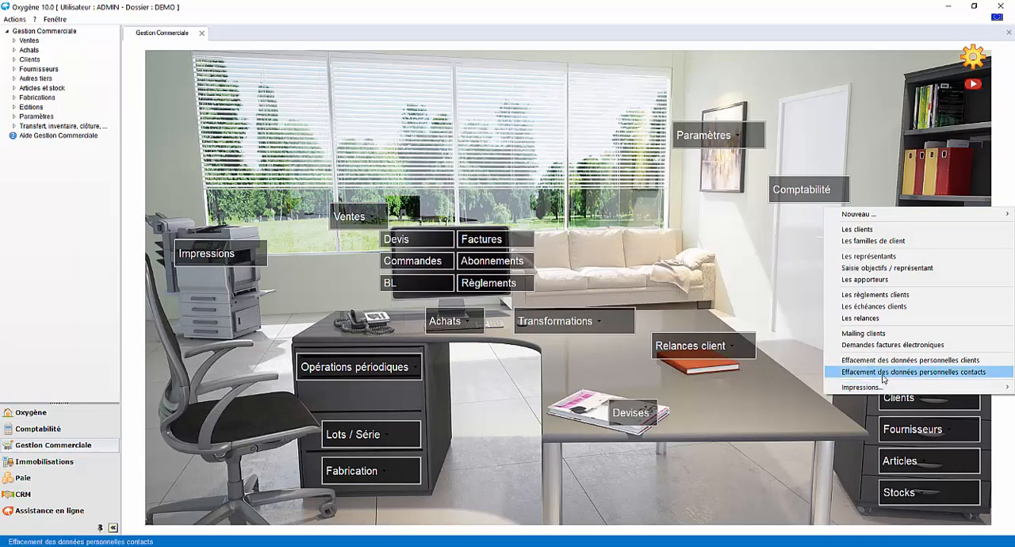
pyautogui.click(882, 372)
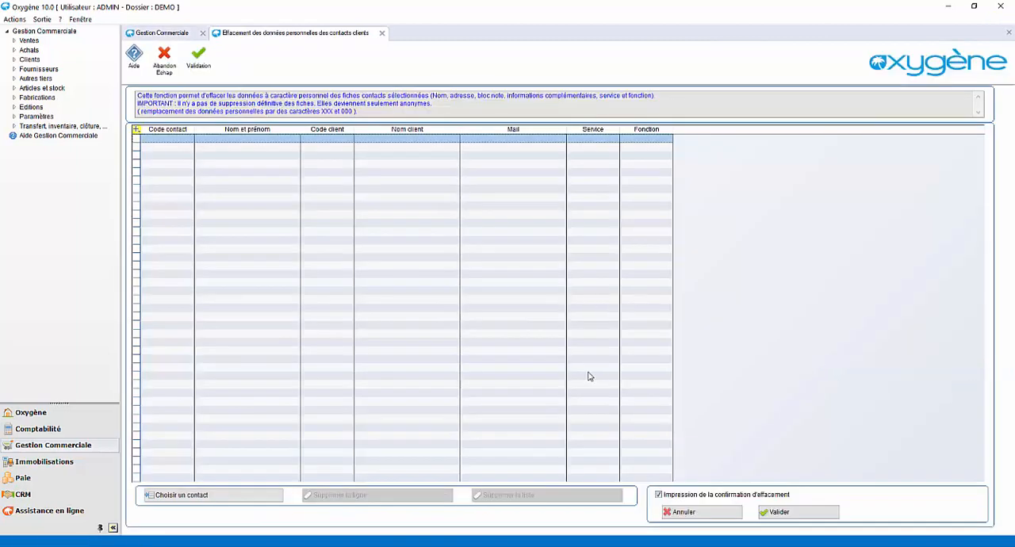
pyautogui.click(243, 494)
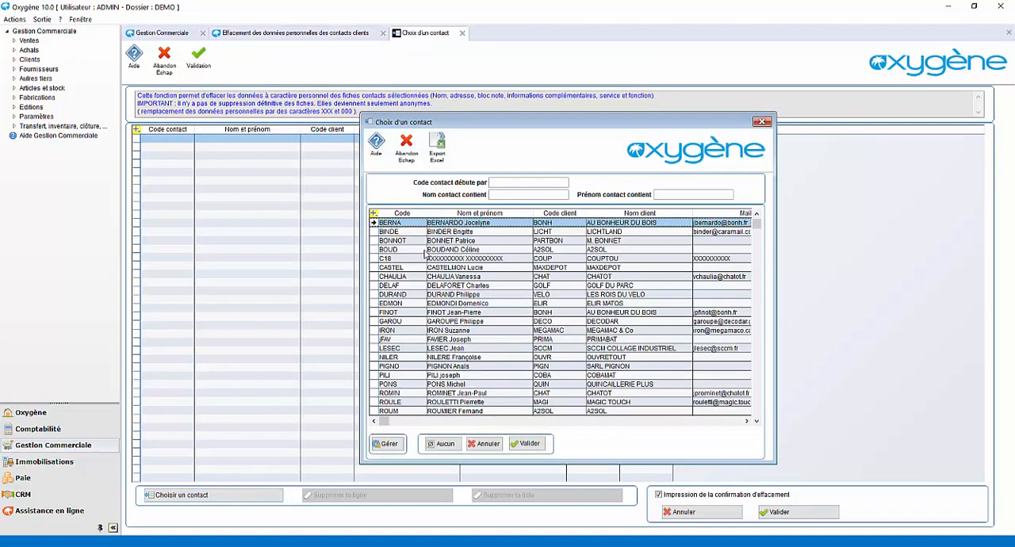
pyautogui.doubleClick(452, 224)
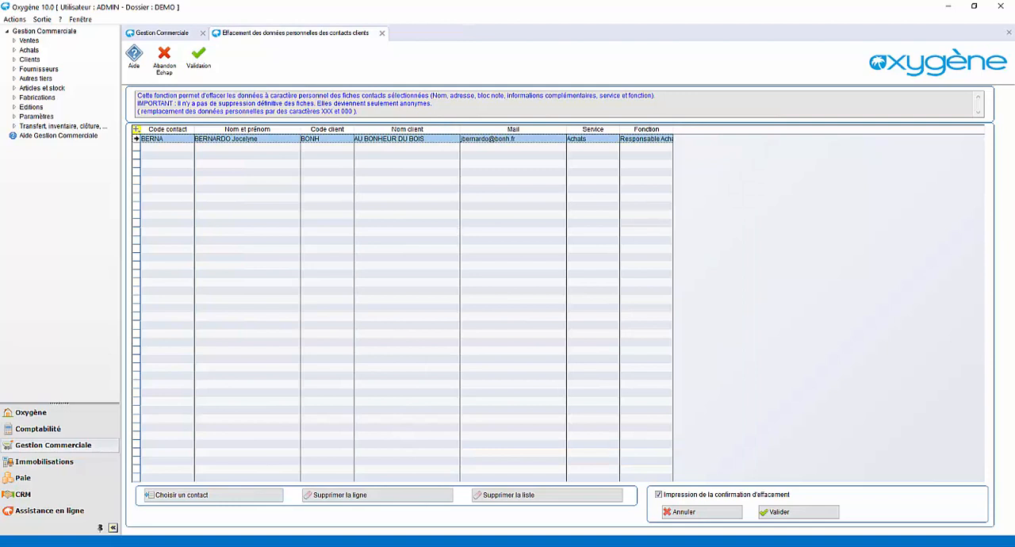
# Run the erasure of the selected contact's personal data, previewing the confirmation letter on screen and reading it through
pyautogui.click(790, 513)
pyautogui.click(547, 323)
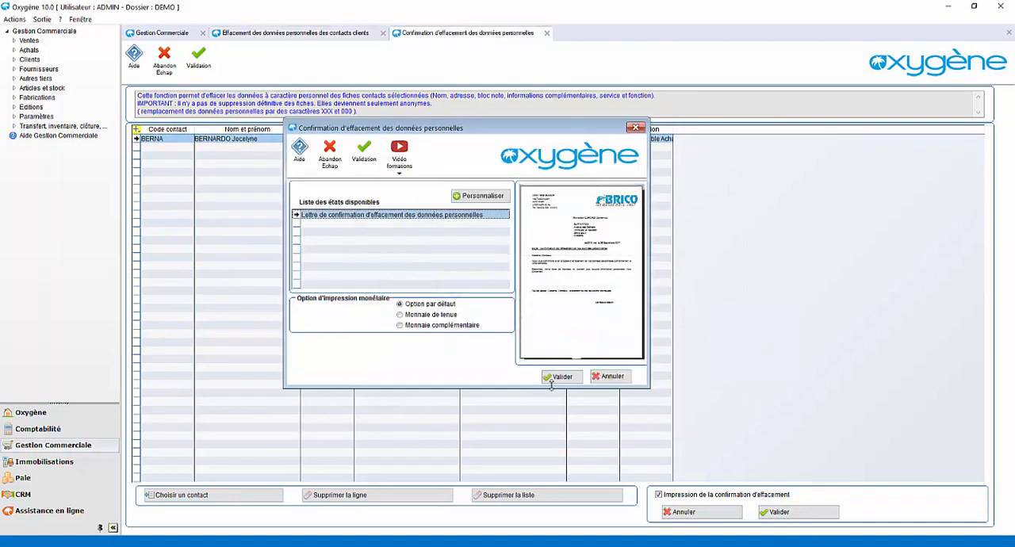
pyautogui.click(557, 376)
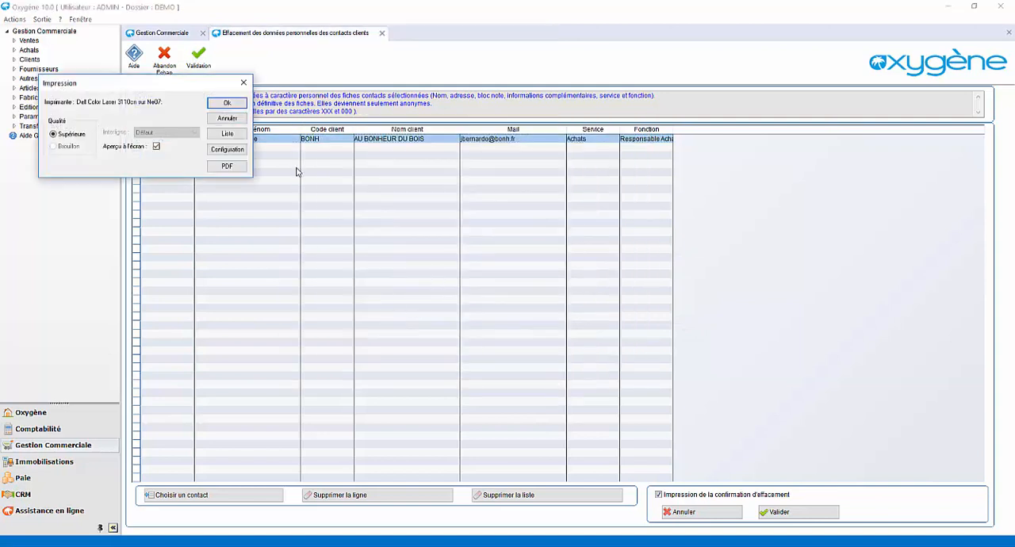
pyautogui.click(234, 104)
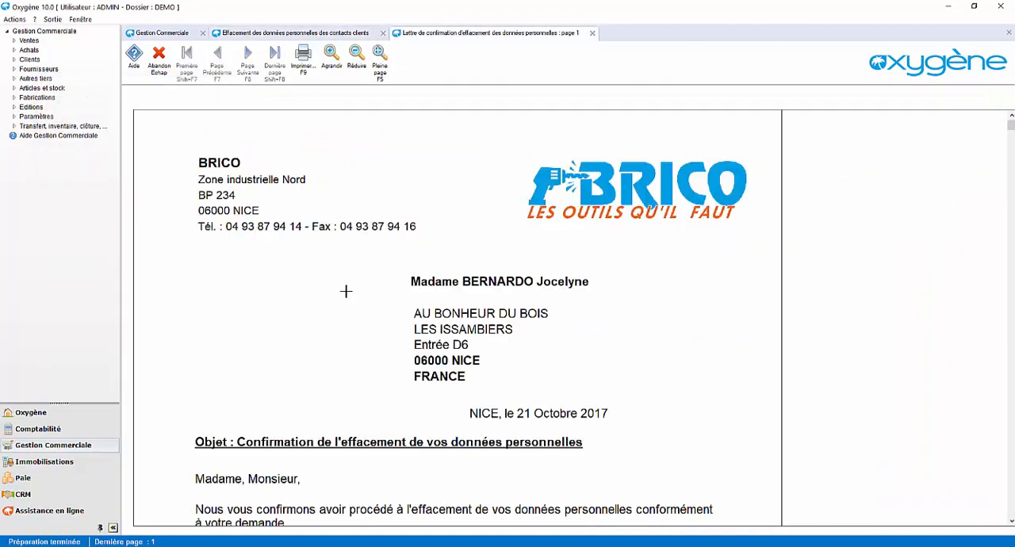
pyautogui.scroll(-3, 350, 330)
pyautogui.scroll(-2, 350, 330)
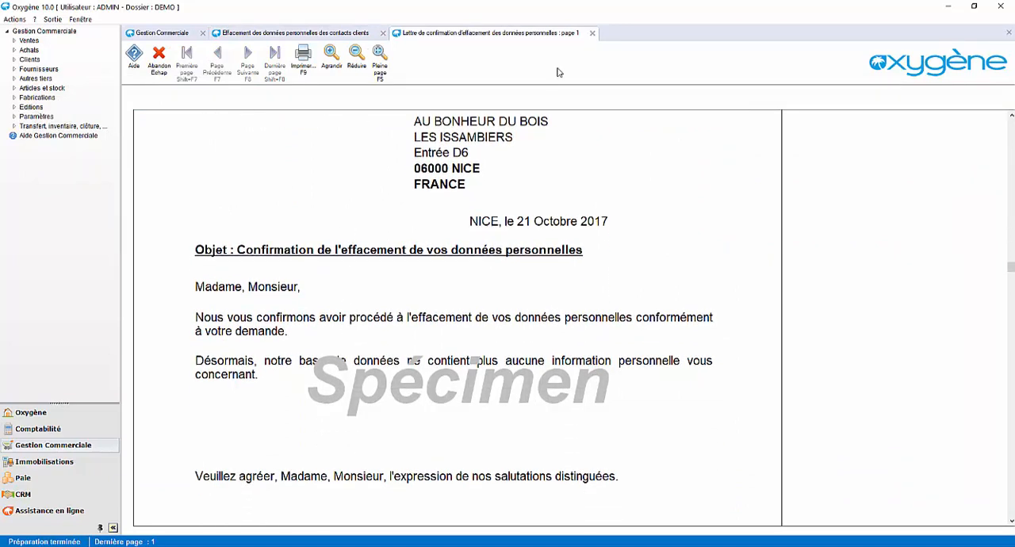
pyautogui.click(591, 33)
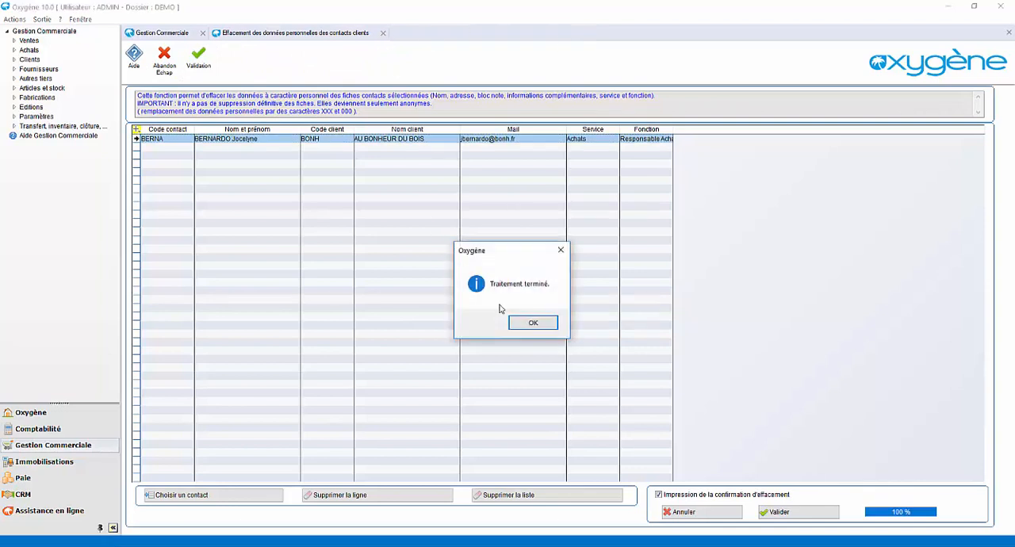
pyautogui.click(529, 324)
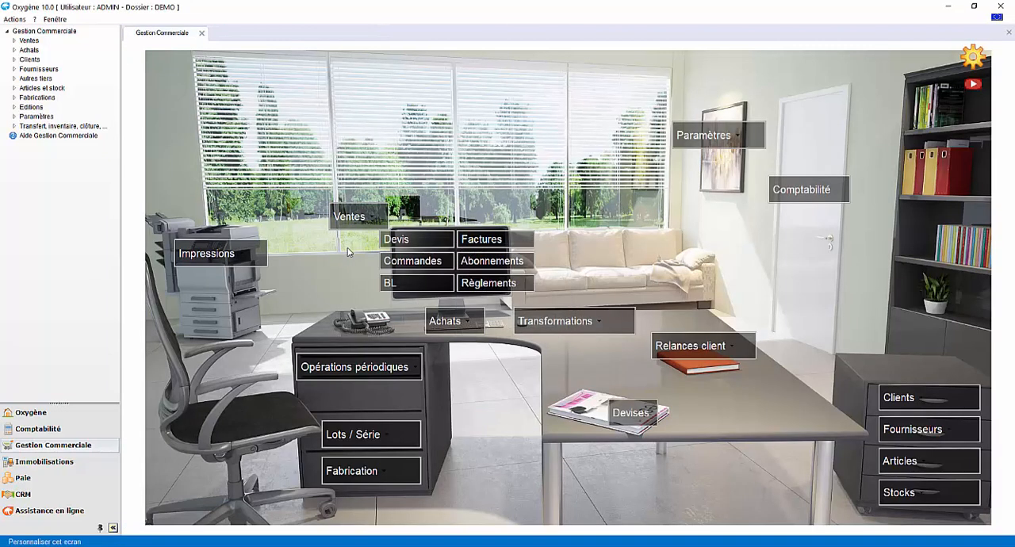
# Open the record of the article Abri en PVC 4.18 m2 from the article list
pyautogui.click(910, 468)
pyautogui.click(880, 333)
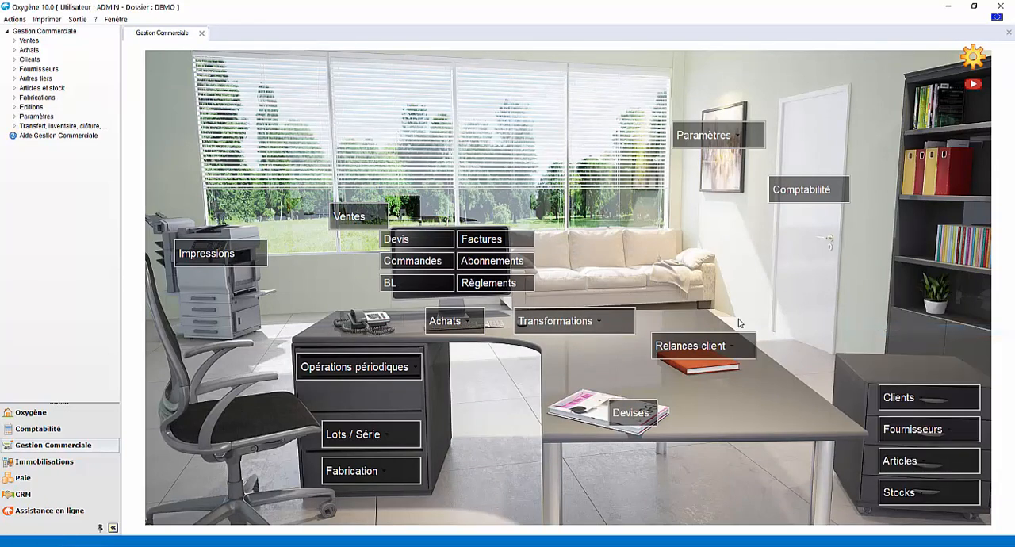
pyautogui.click(374, 180)
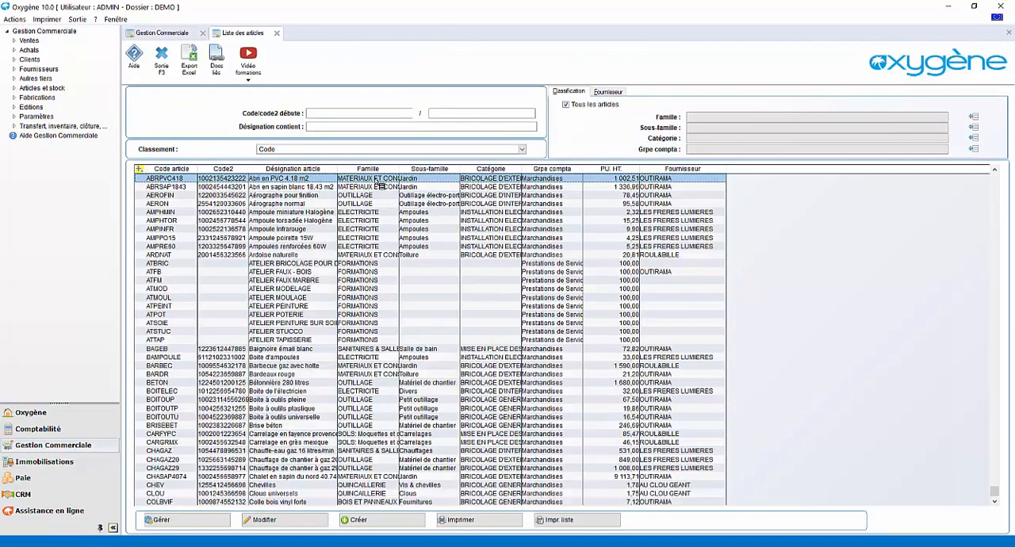
pyautogui.doubleClick(374, 179)
# Look through the article's Tarifs, Descriptif, Achats, Stock and Options sections
pyautogui.click(182, 154)
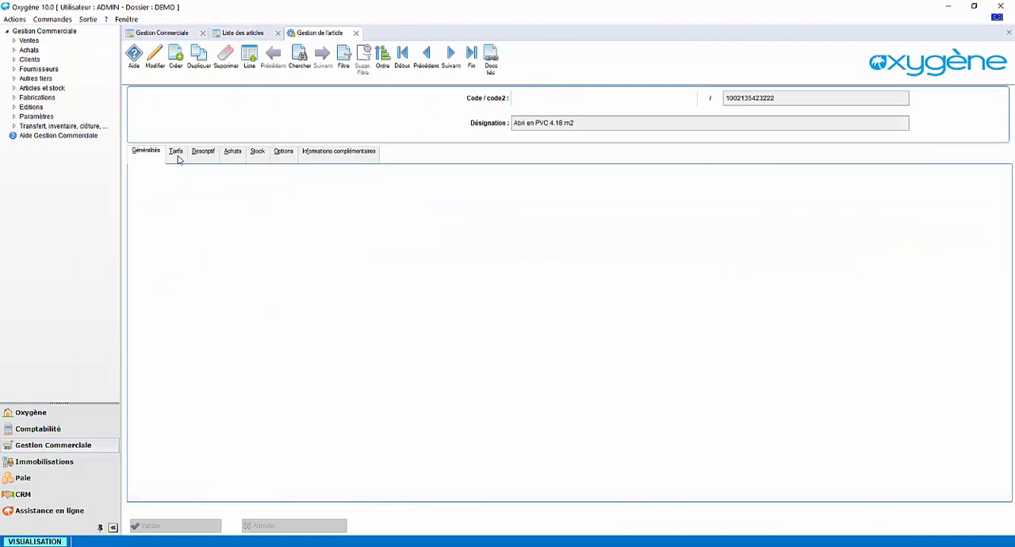
pyautogui.click(204, 156)
pyautogui.click(230, 157)
pyautogui.click(259, 156)
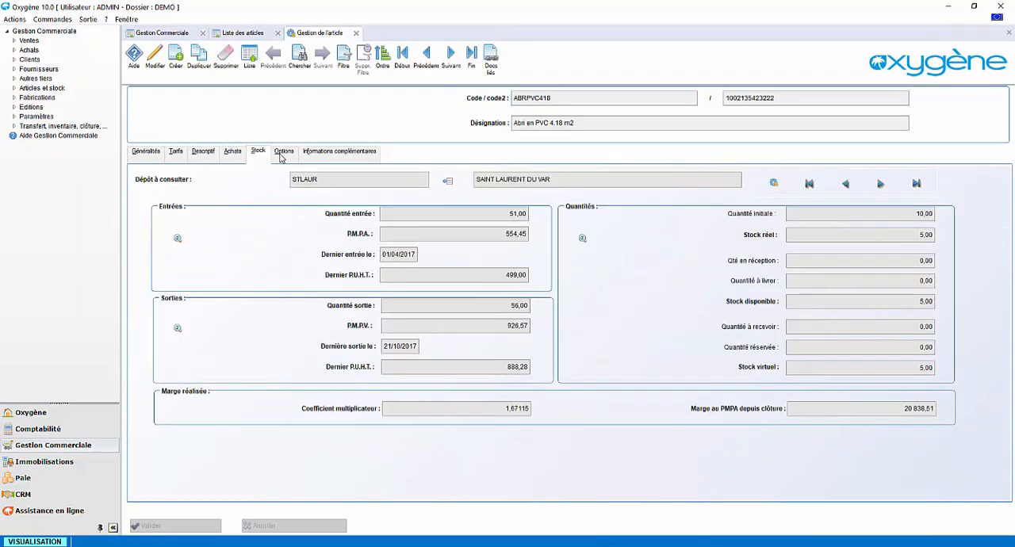
pyautogui.click(282, 157)
# Open the article's price grid from its Tarifs and compare the discounts for the ENTREPR and PARTICUL customer families
pyautogui.click(179, 158)
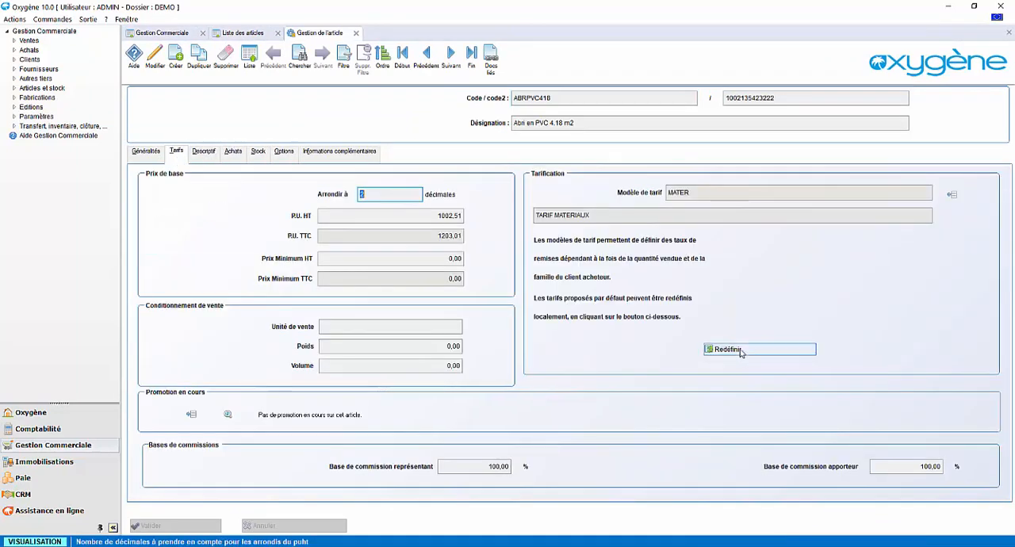
pyautogui.click(740, 351)
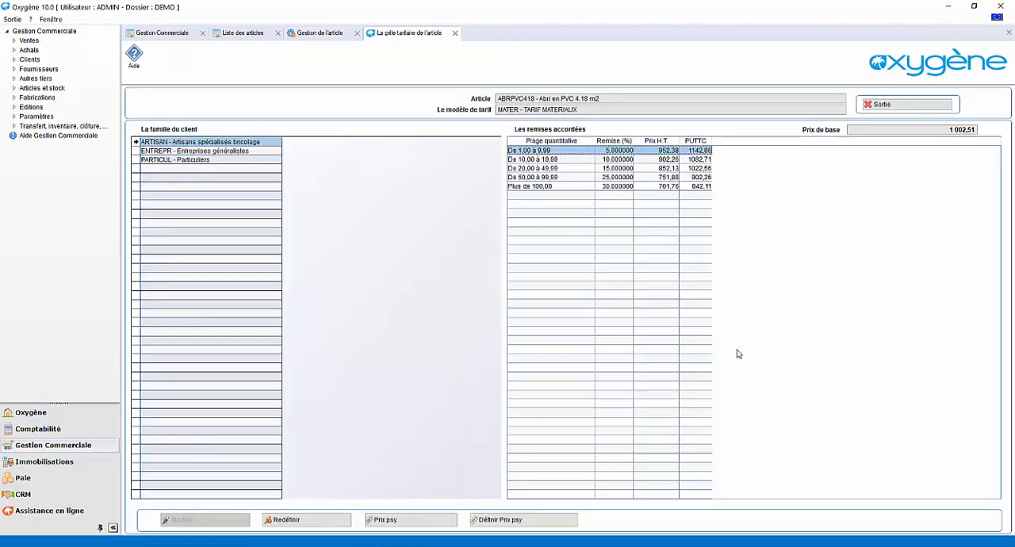
pyautogui.click(216, 153)
pyautogui.click(215, 160)
pyautogui.click(215, 151)
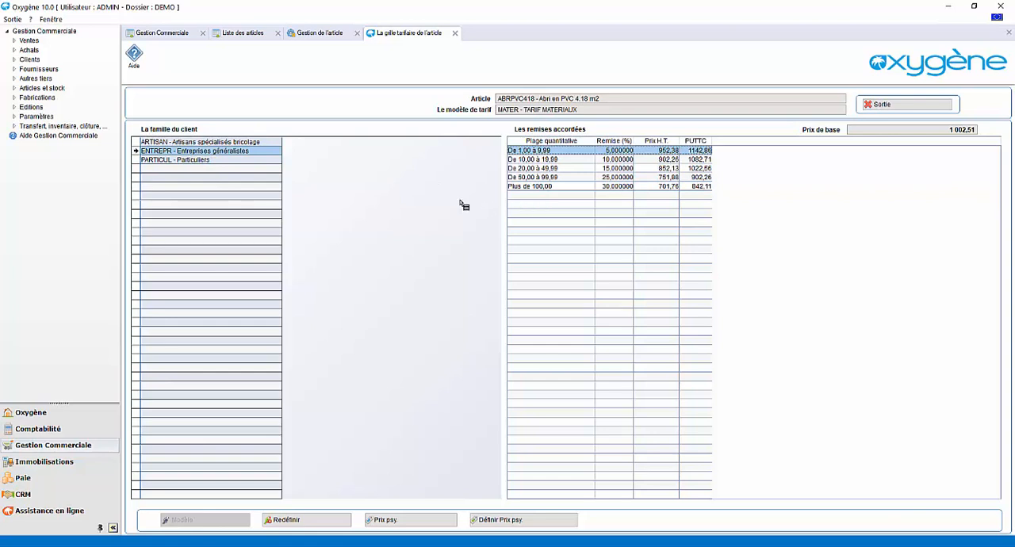
# Examine the customer-specific discounts of MEGAMAC & Co within the Entreprises généralistes family and close the per-customer price model
pyautogui.doubleClick(243, 153)
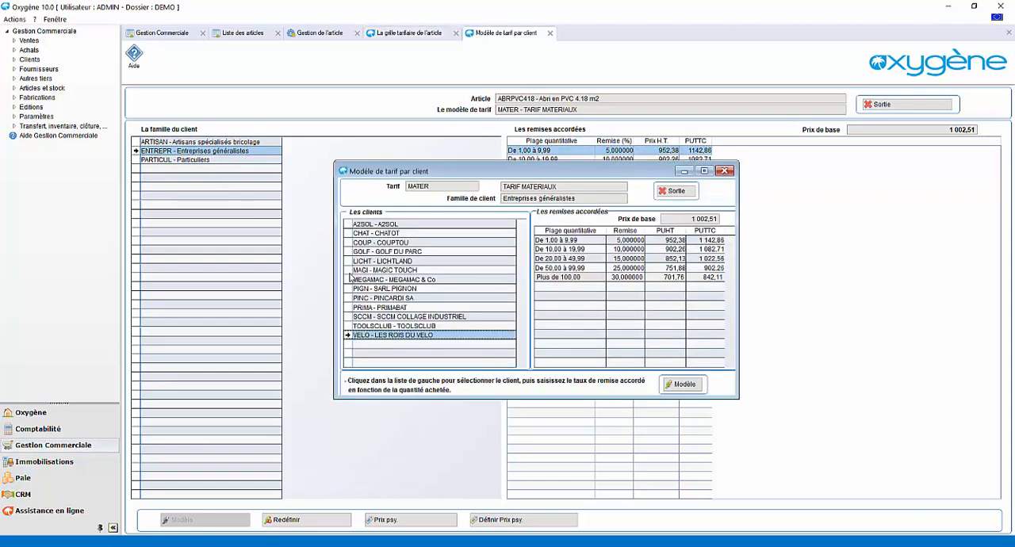
pyautogui.click(383, 281)
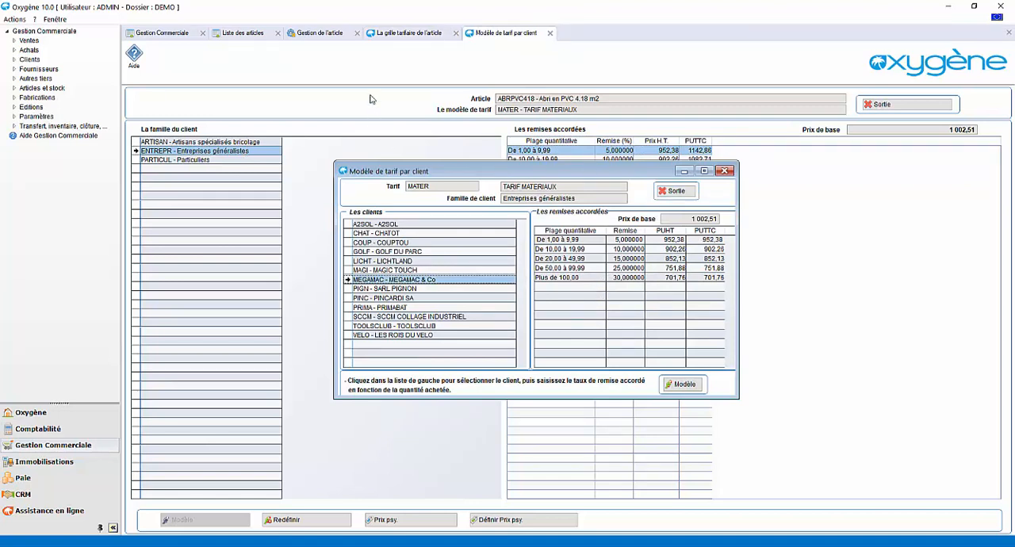
pyautogui.click(549, 33)
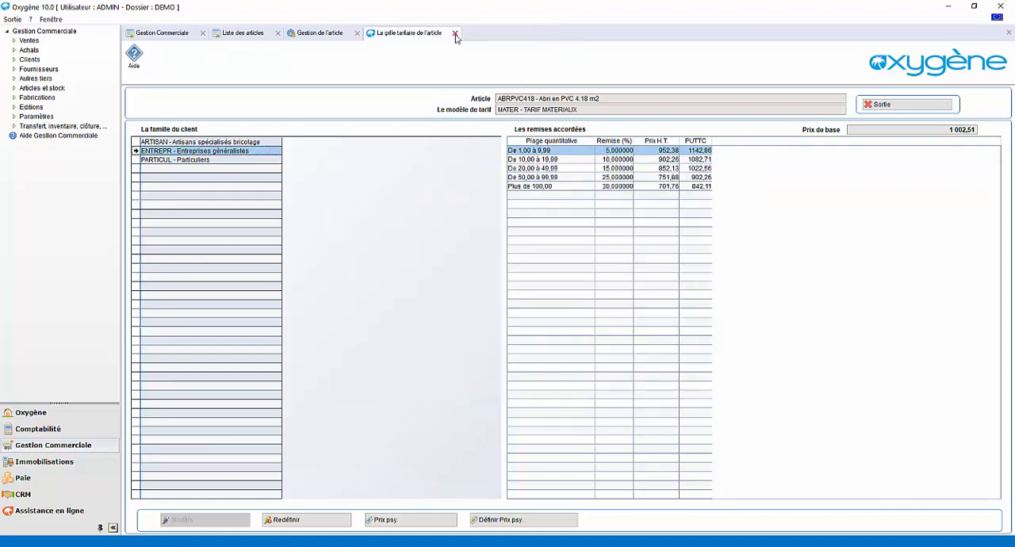
# Close the article's price grid, its record and the article list to return to the commercial management home screen
pyautogui.click(455, 34)
pyautogui.click(357, 33)
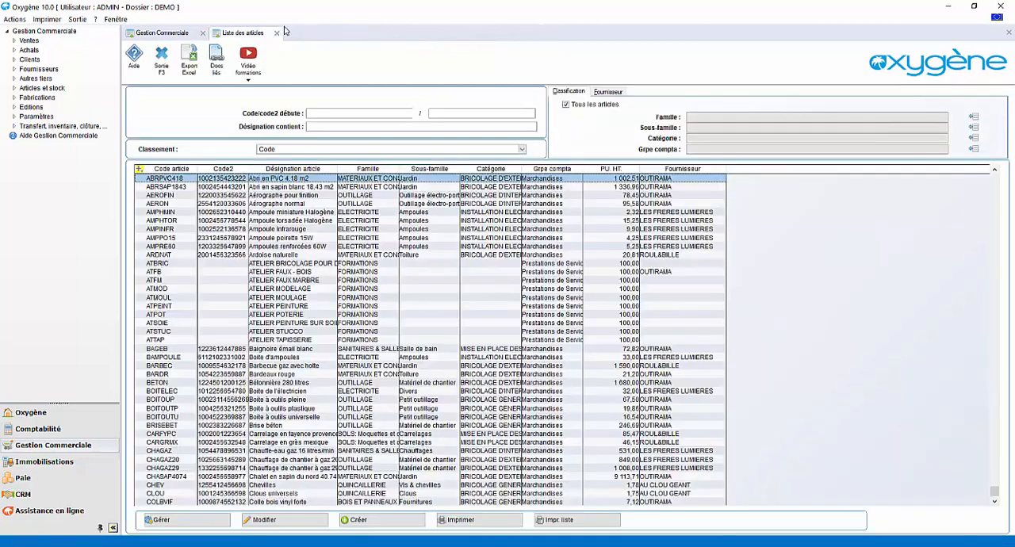
pyautogui.click(278, 33)
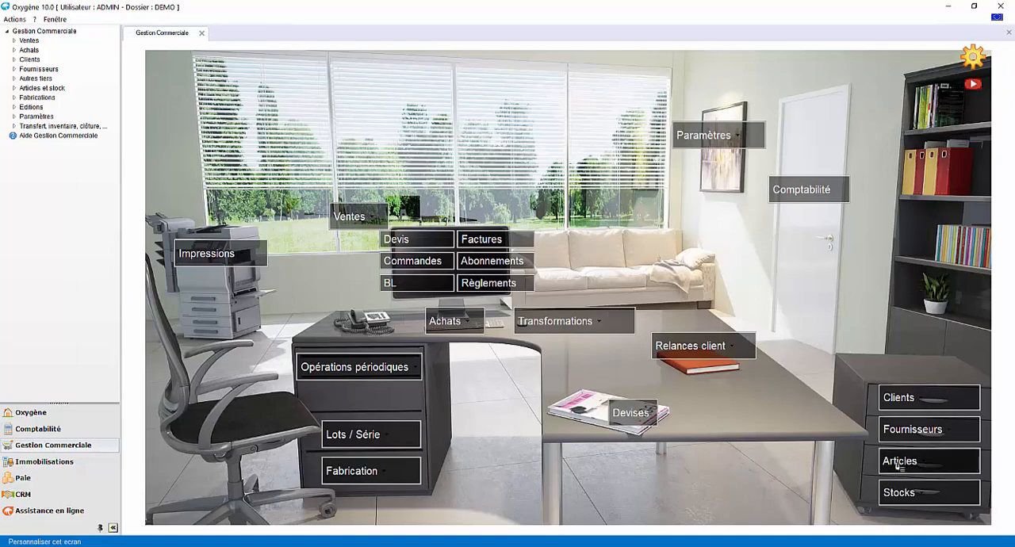
# Open the sales price update MAJ1 from the articles' price updates, review its selection criteria and variation settings, and close it
pyautogui.click(897, 467)
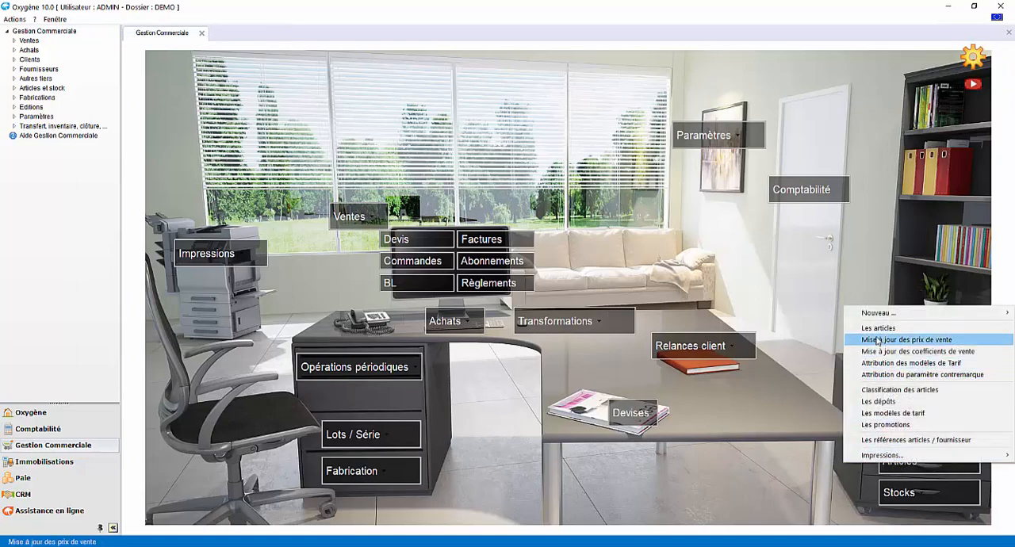
pyautogui.click(877, 340)
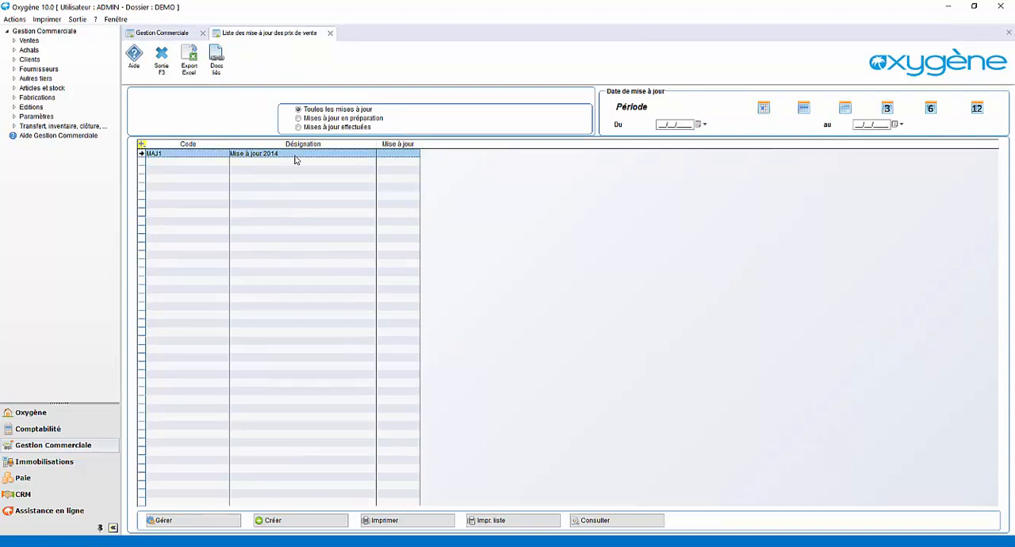
pyautogui.doubleClick(295, 154)
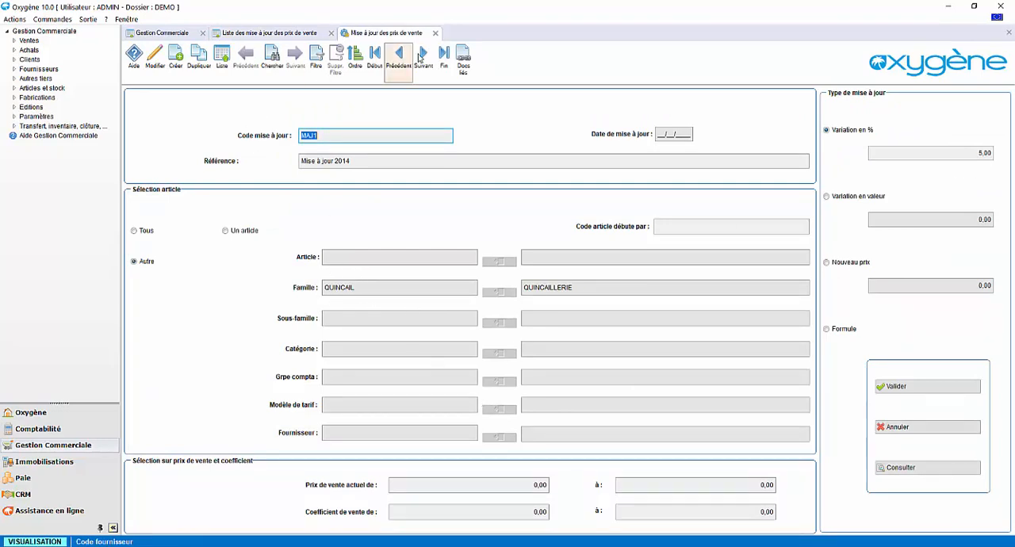
pyautogui.click(434, 33)
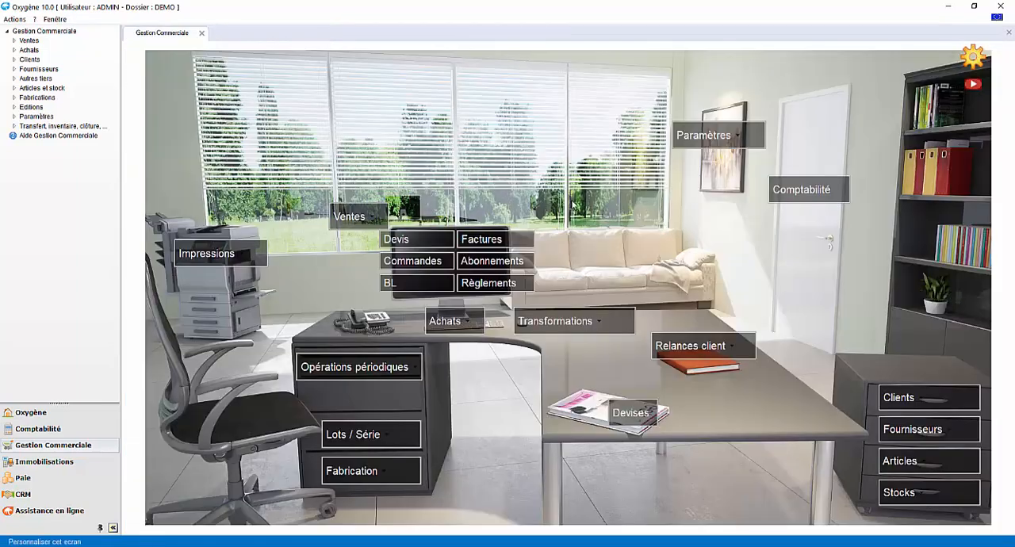
# Open the promotion PROMO0405 from the promotions list, review its validity period, article selection and discount, and close both
pyautogui.click(900, 460)
pyautogui.click(885, 427)
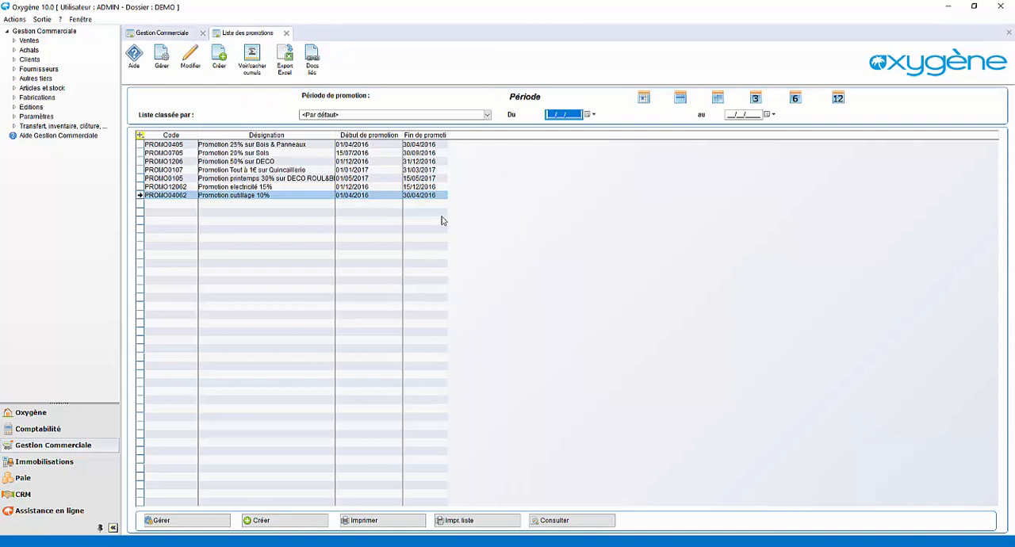
pyautogui.doubleClick(346, 147)
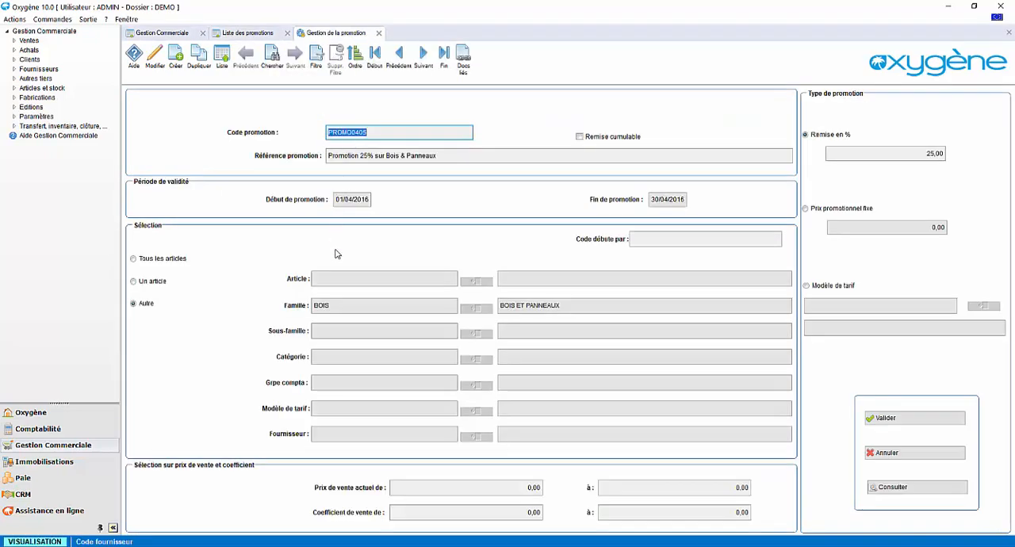
pyautogui.click(378, 33)
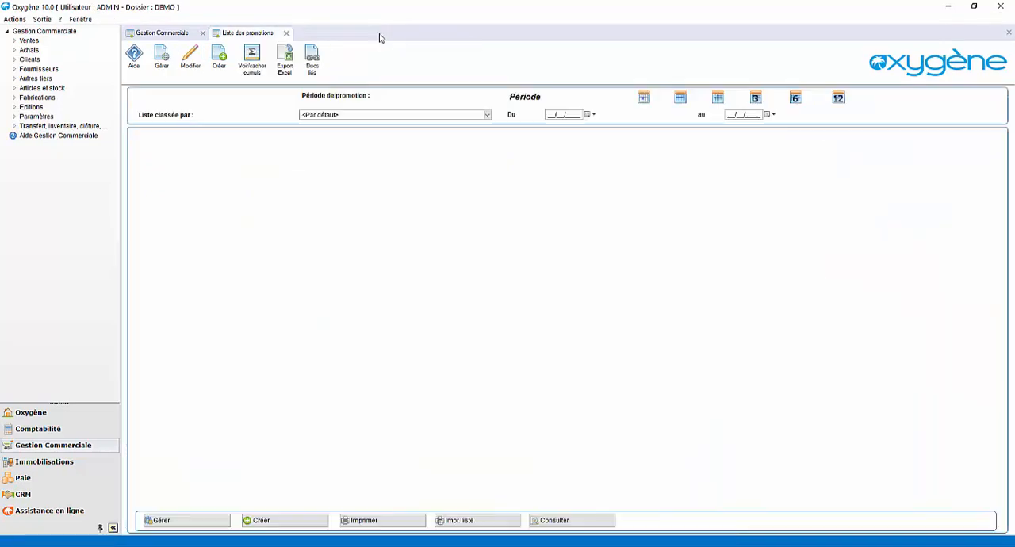
pyautogui.click(287, 32)
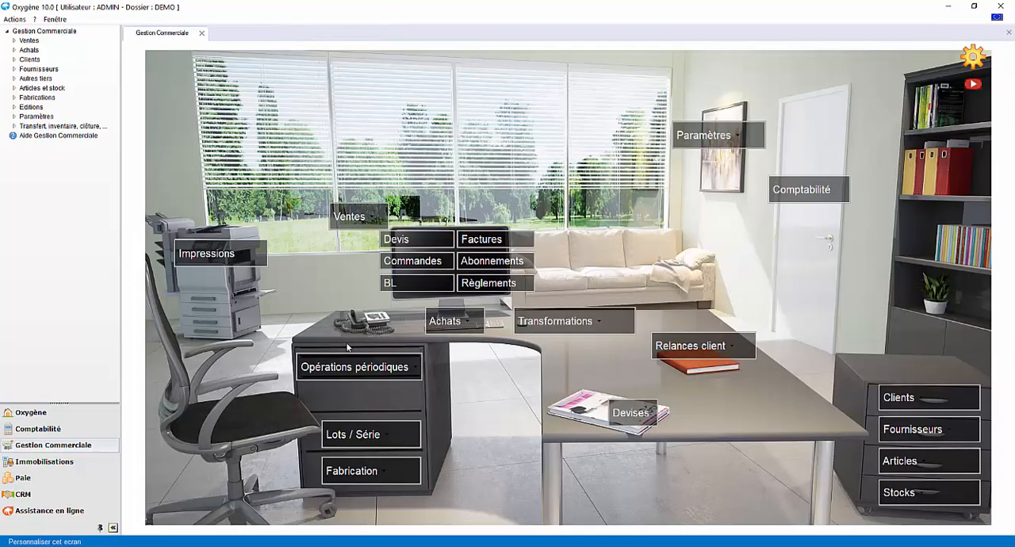
# Prepare the customer payment reminders dated 21/10/2017 for all customers and all payment methods
pyautogui.click(669, 347)
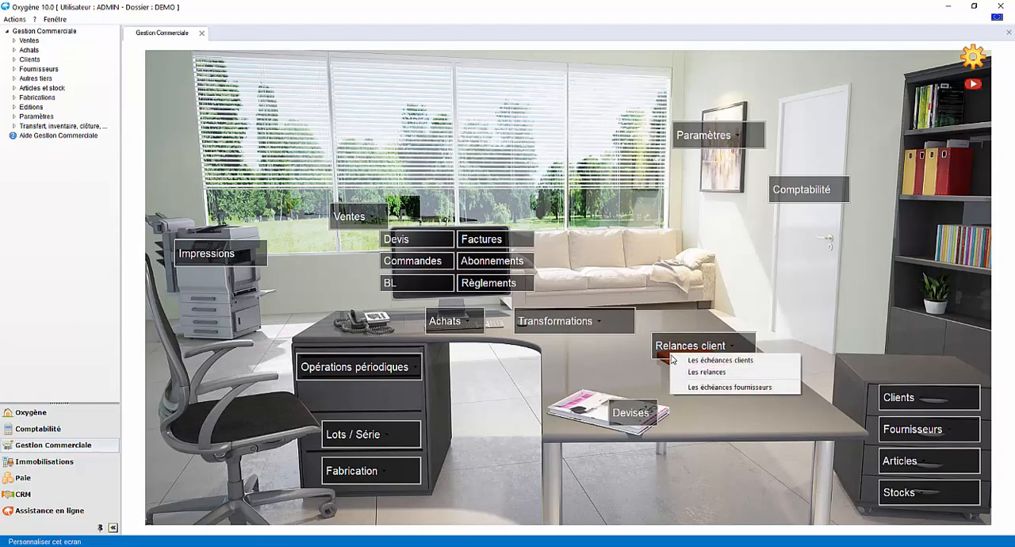
pyautogui.click(688, 372)
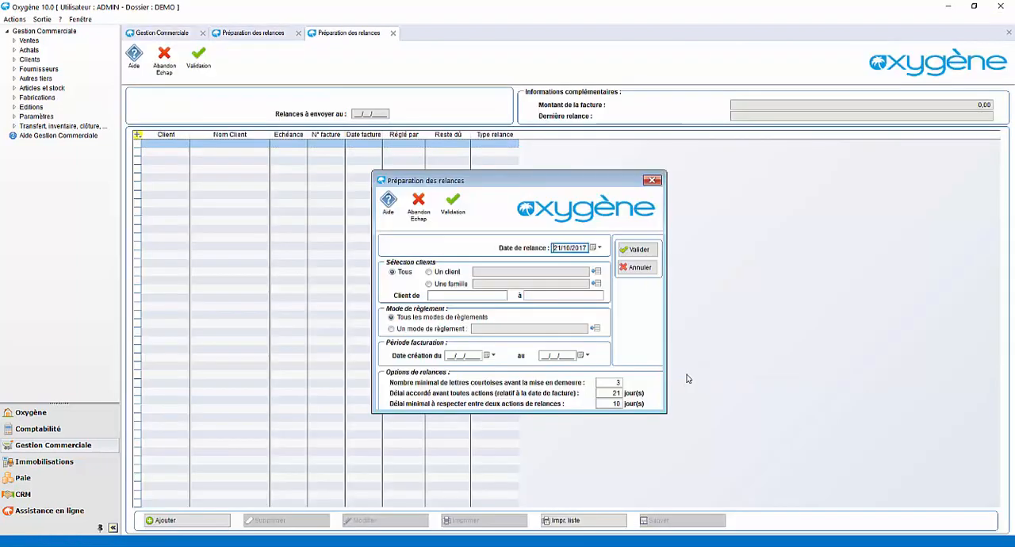
pyautogui.click(639, 250)
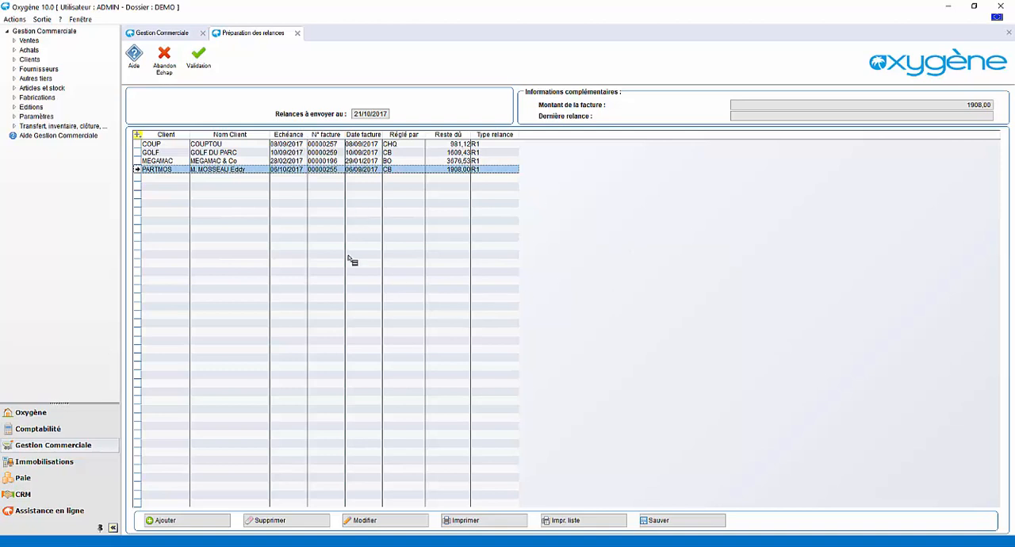
# Preview the customer reminder letters on screen, read through the first letter, and abandon the prepared reminders
pyautogui.click(485, 523)
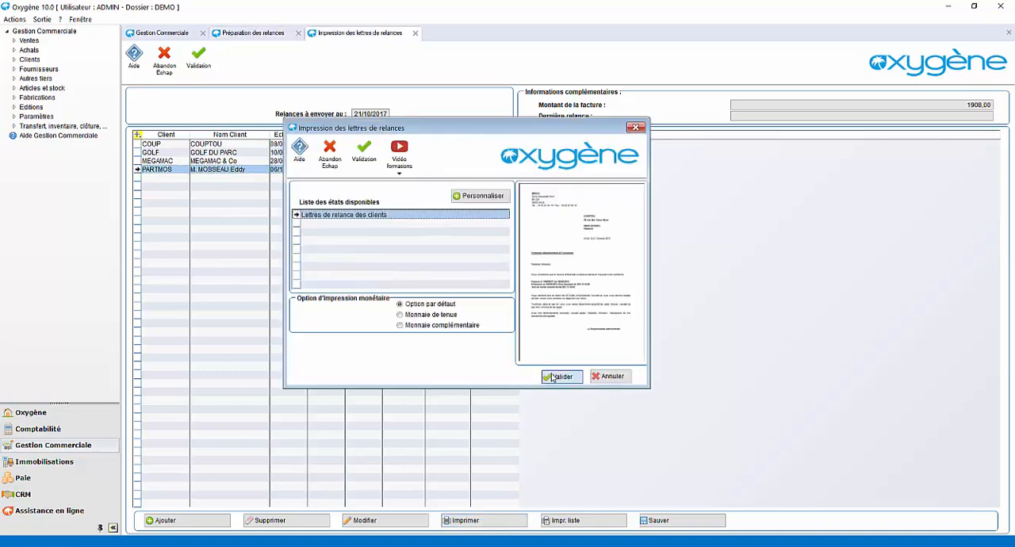
pyautogui.click(559, 376)
pyautogui.click(156, 147)
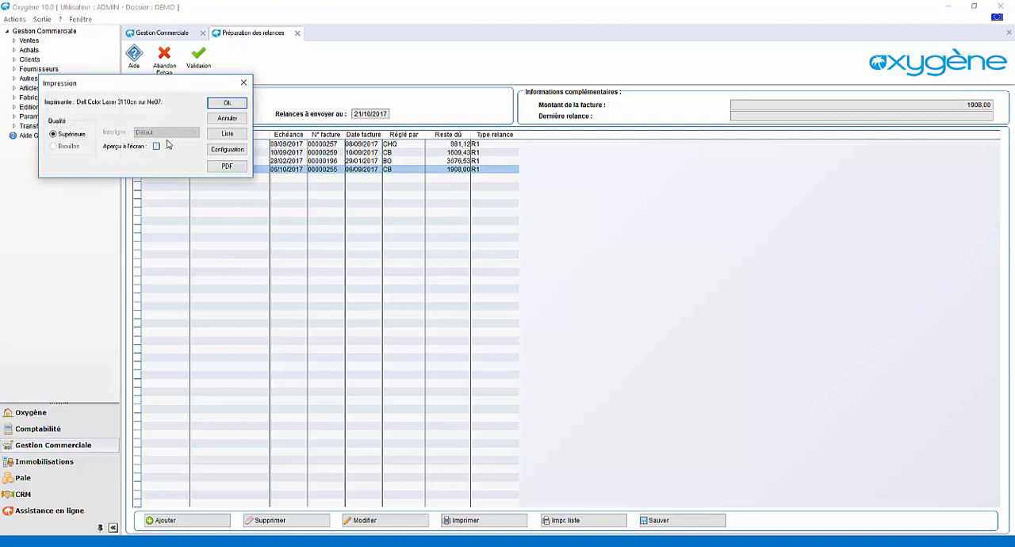
pyautogui.click(228, 103)
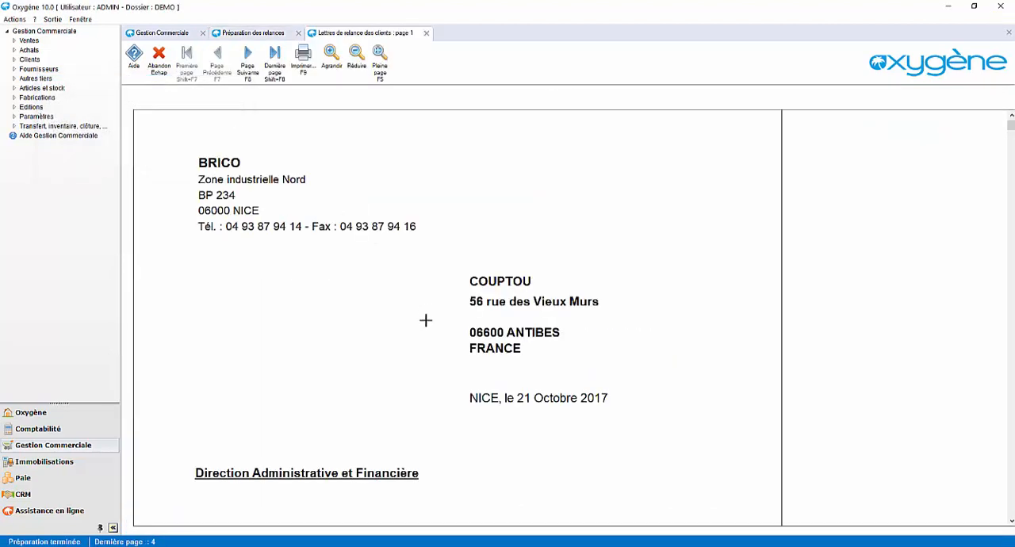
pyautogui.click(425, 318)
pyautogui.click(386, 372)
pyautogui.scroll(-3, 391, 384)
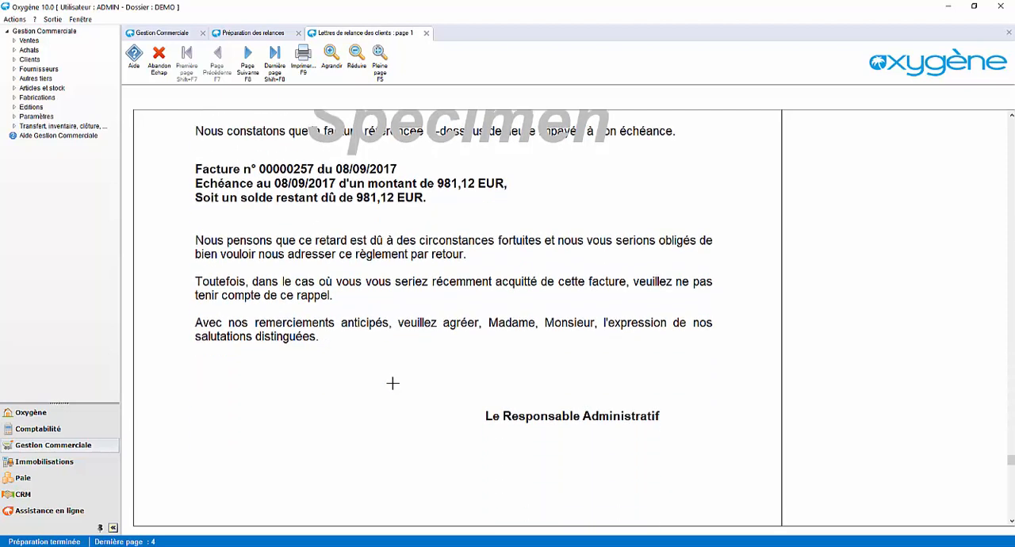
pyautogui.press('Escape')
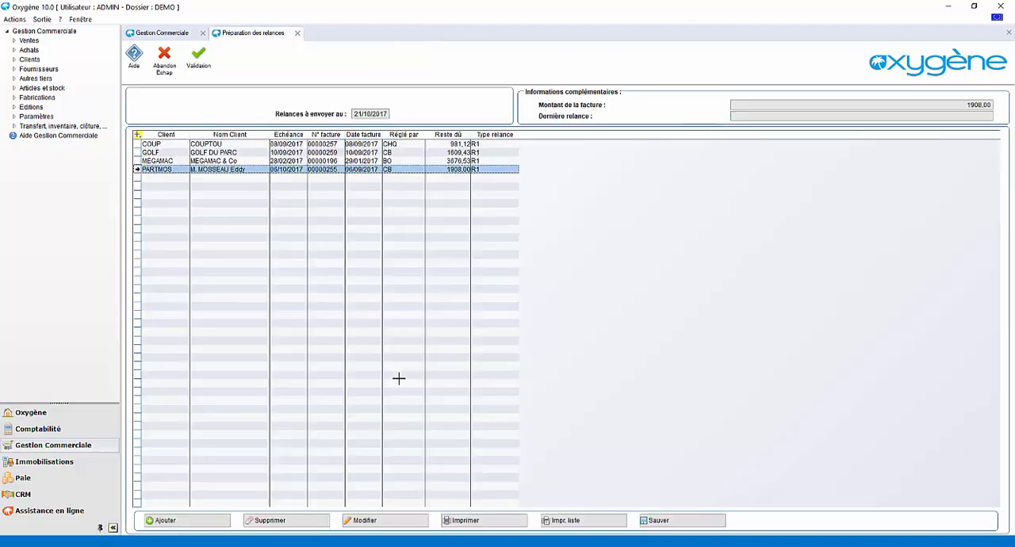
pyautogui.press('Escape')
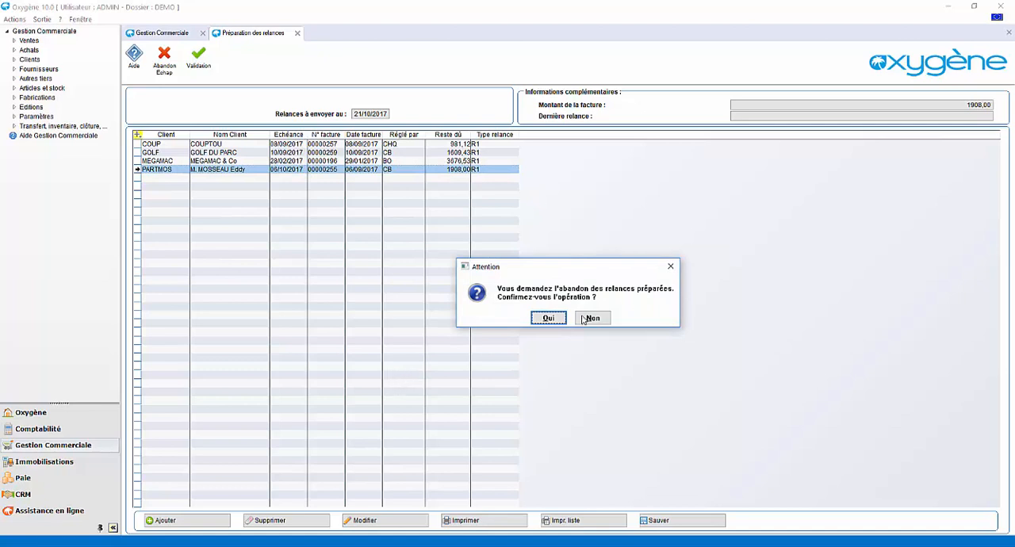
pyautogui.click(547, 319)
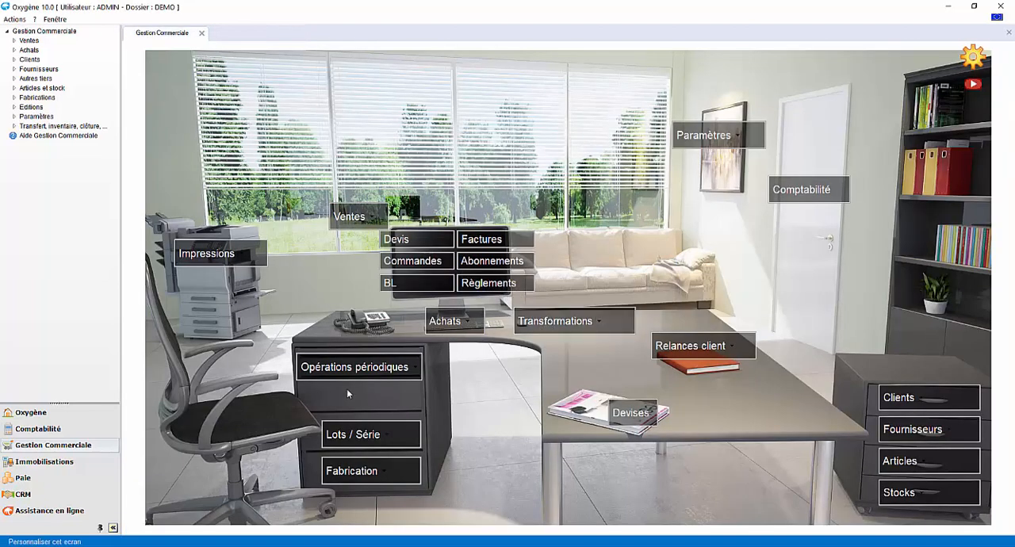
# Set up the Suivi commercial des ventes report for the DECORATION article family with no start date
pyautogui.click(243, 262)
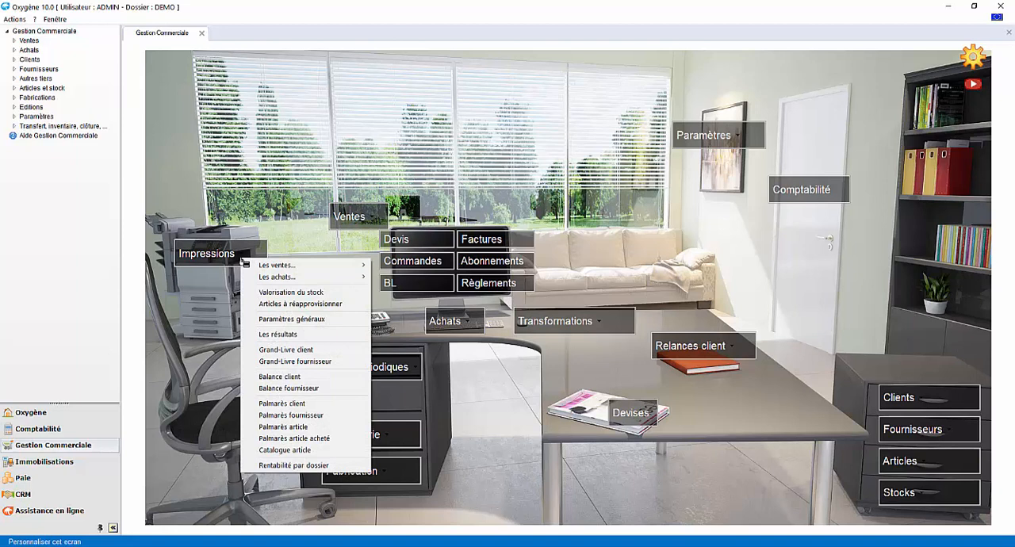
pyautogui.moveTo(270, 265)
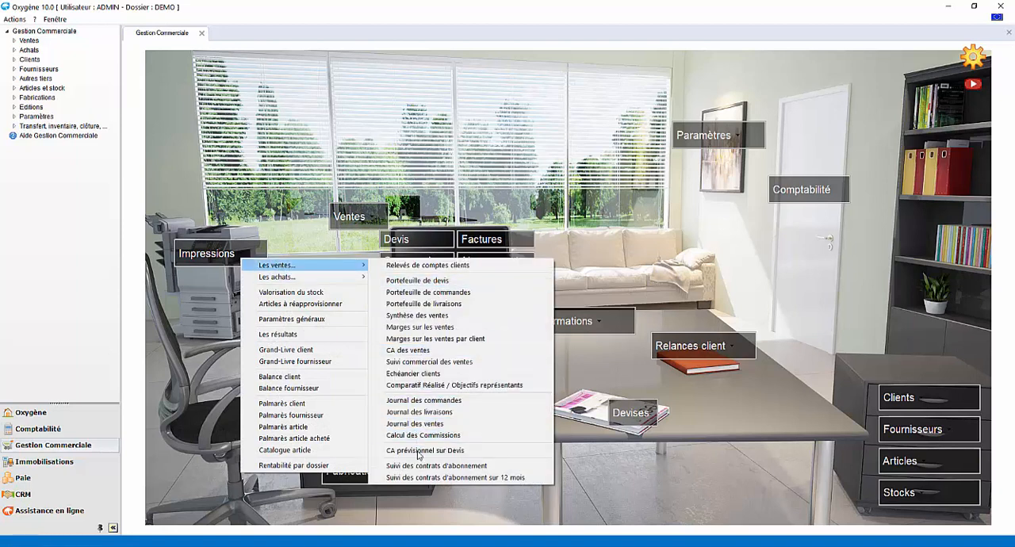
pyautogui.click(440, 363)
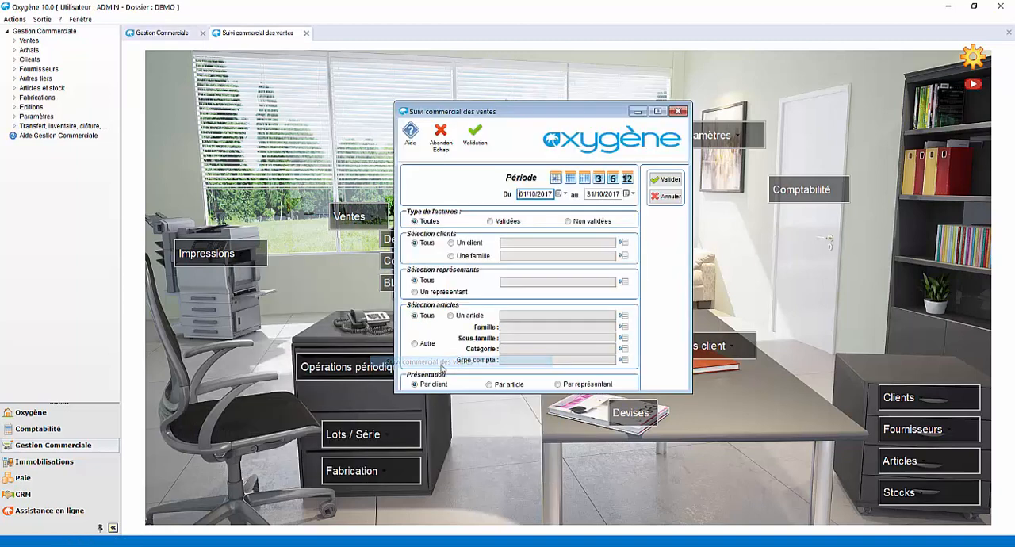
pyautogui.click(623, 326)
pyautogui.doubleClick(482, 222)
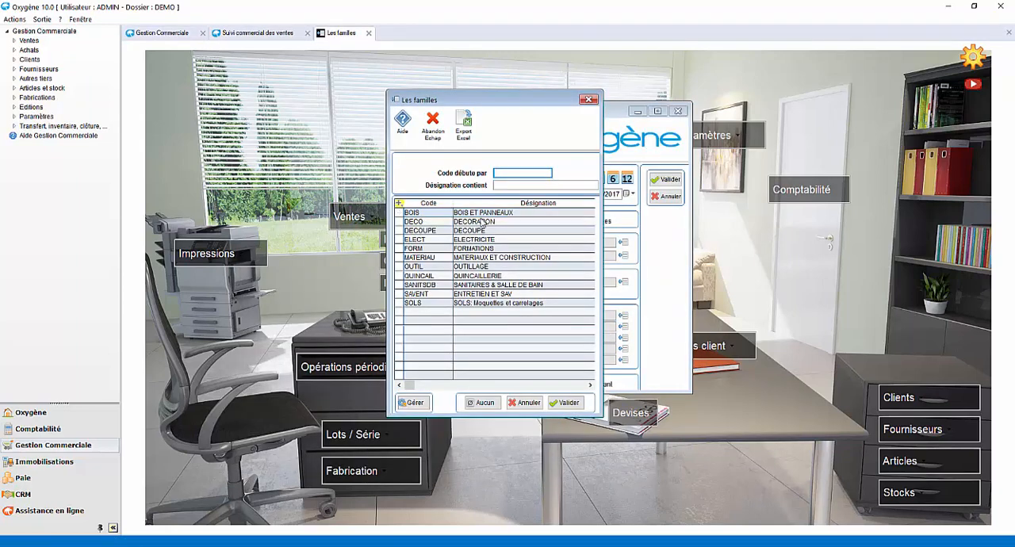
pyautogui.click(662, 182)
pyautogui.press('Delete')
pyautogui.press('Tab')
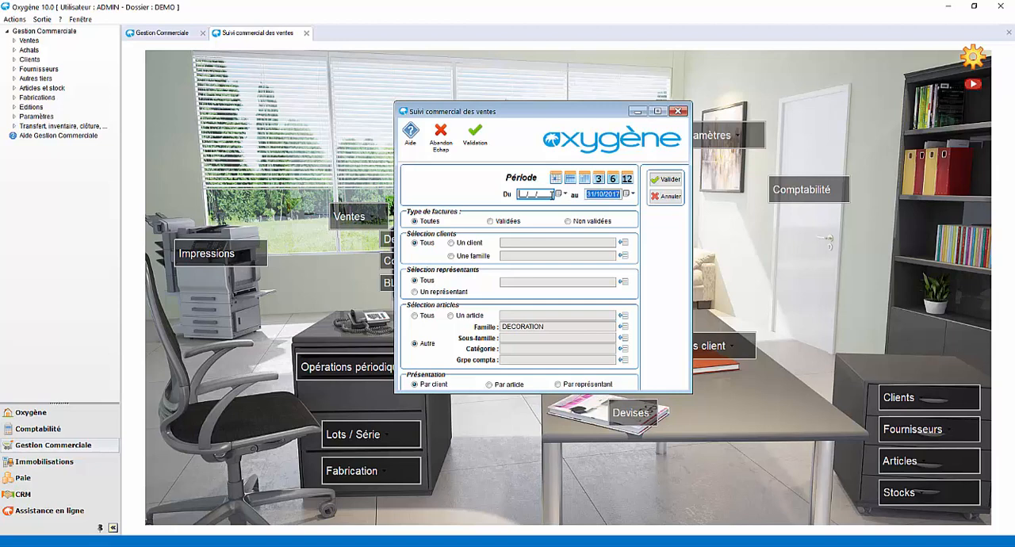
# Preview the sales follow-up report per customer on screen, look through its sales tables, and close the report
pyautogui.click(664, 182)
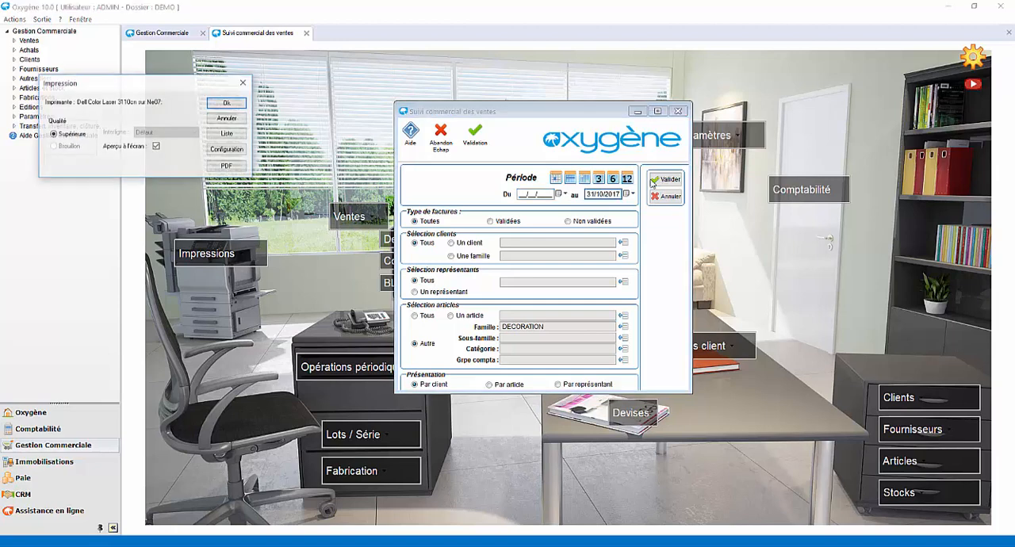
pyautogui.click(227, 103)
pyautogui.scroll(-5, 337, 252)
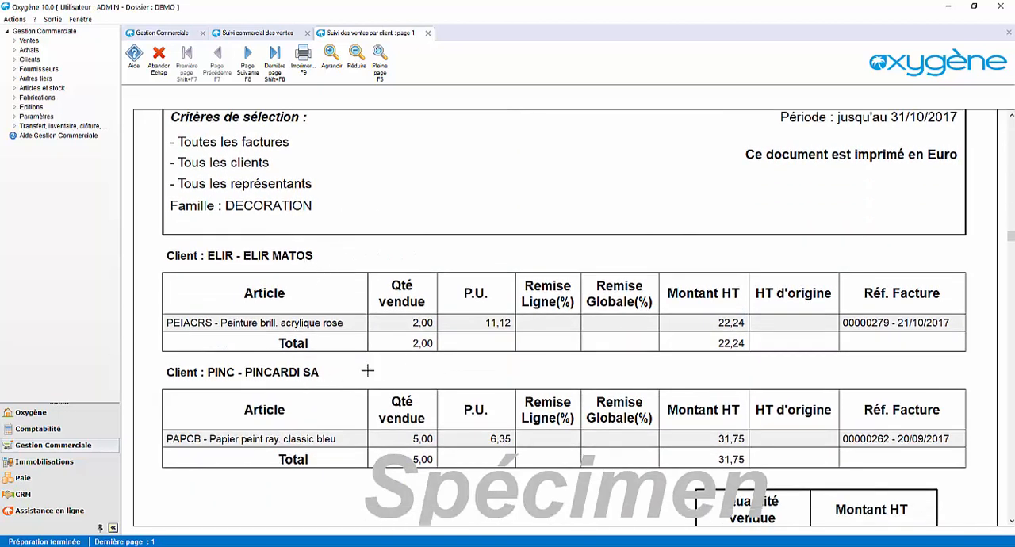
pyautogui.scroll(2, 367, 369)
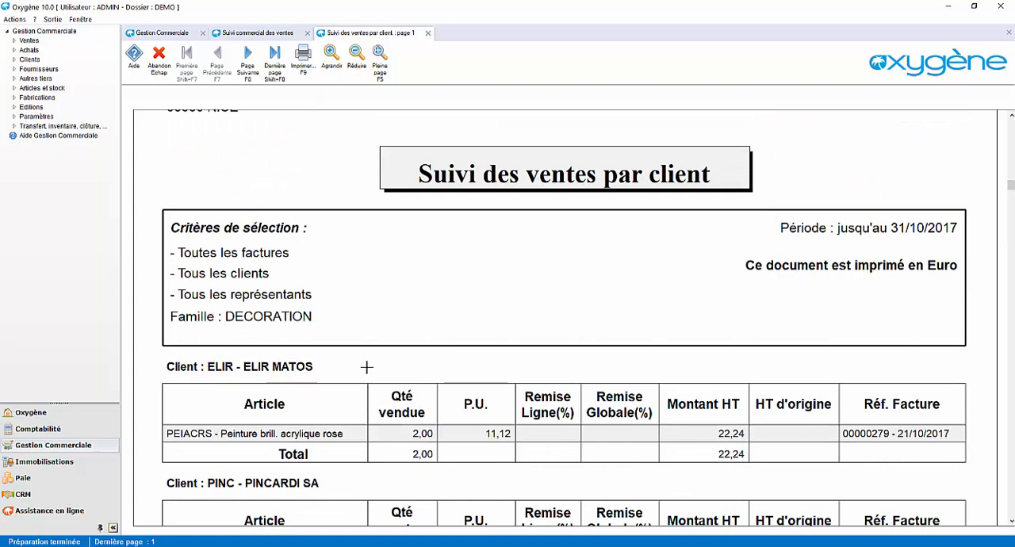
pyautogui.click(427, 32)
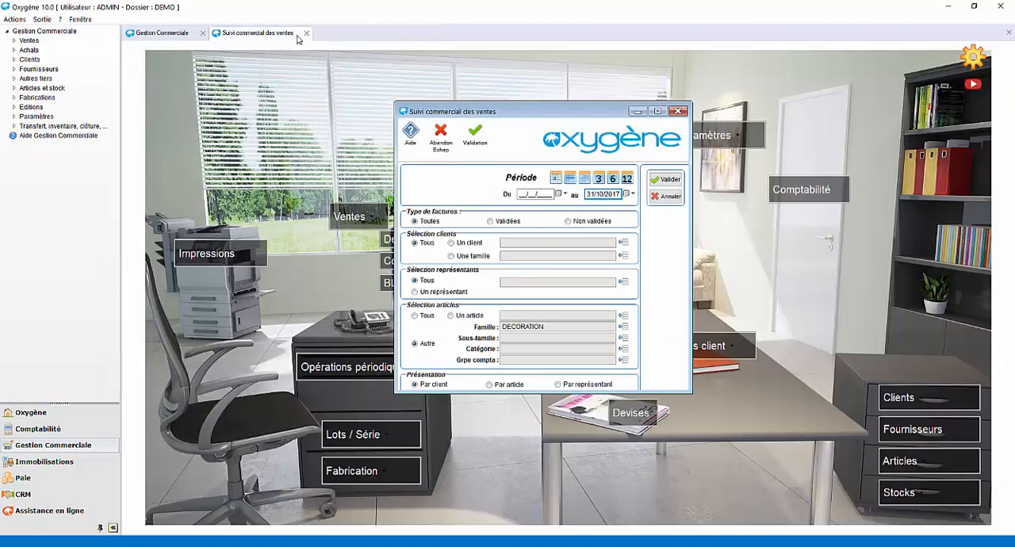
pyautogui.click(306, 34)
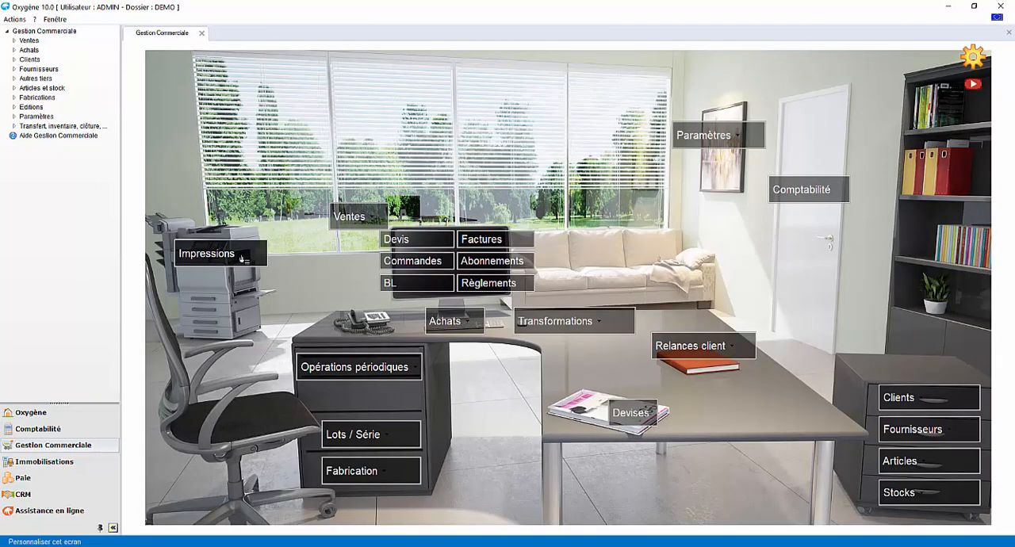
# Preview the Palmarès client report ranking the 10 best customers from 01/10/2017 to 31/10/2017 and look through the ranking
pyautogui.click(242, 257)
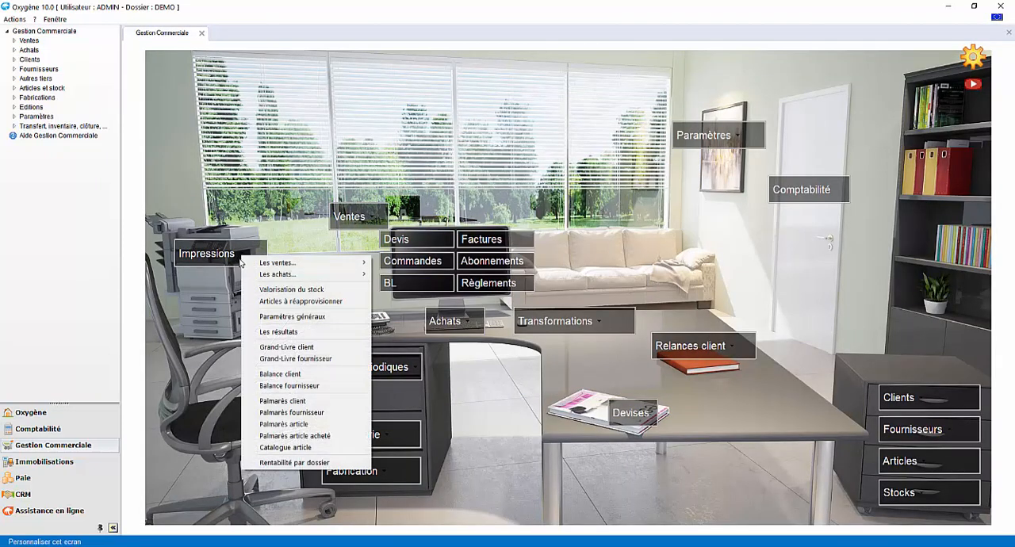
pyautogui.click(282, 400)
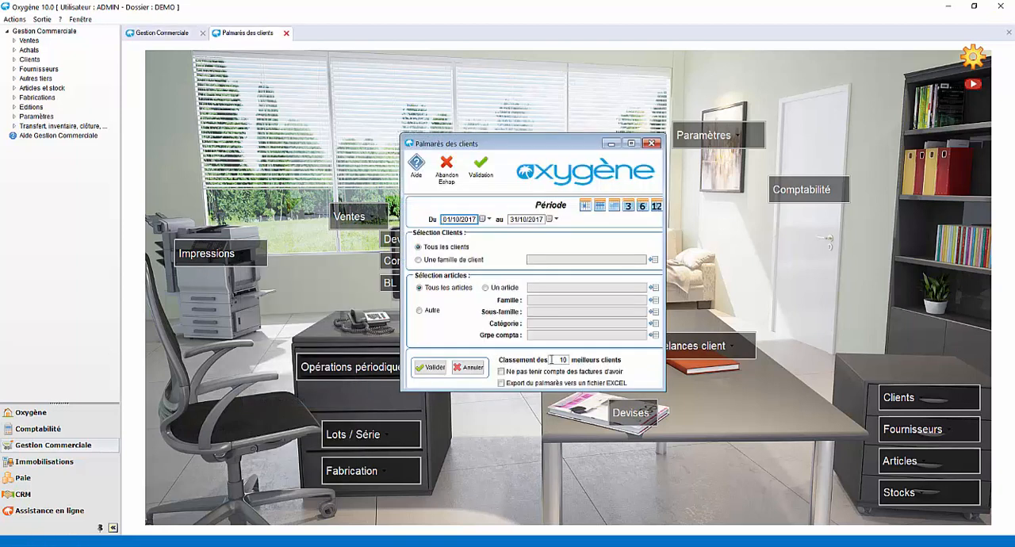
pyautogui.click(432, 367)
pyautogui.click(226, 102)
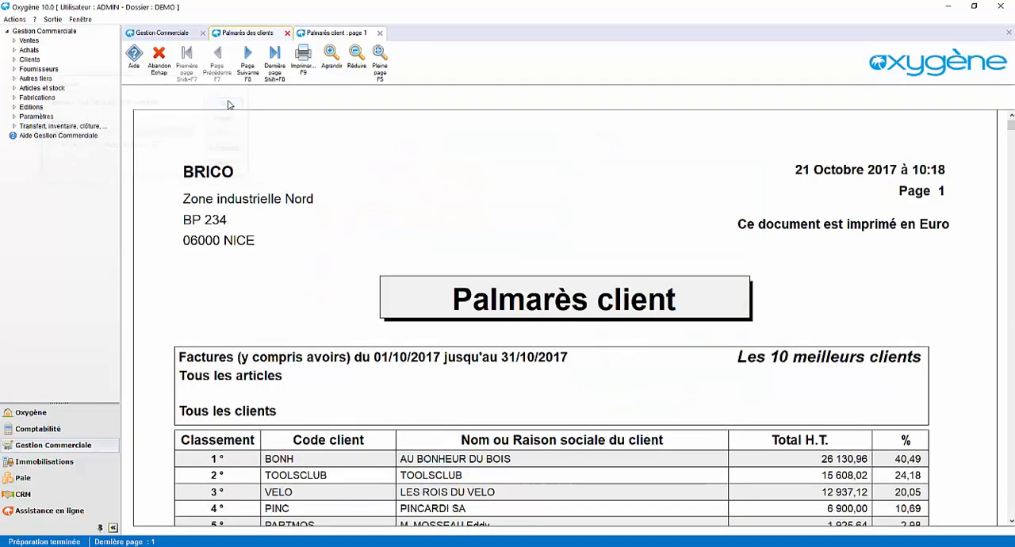
pyautogui.scroll(-3, 302, 185)
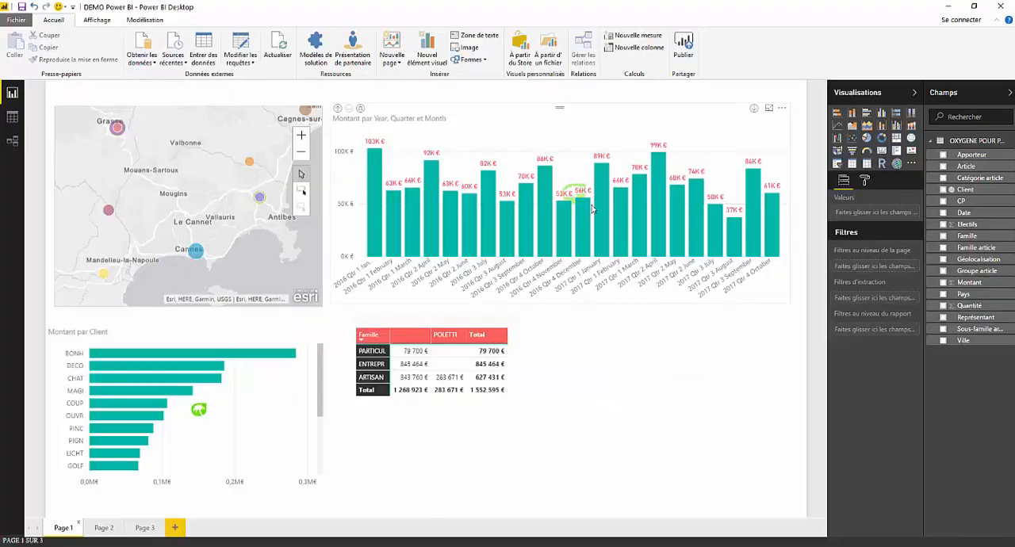
# Switch to the DEMO Power BI report and filter its visuals by the client DECO in the Montant par Client chart
pyautogui.click(182, 378)
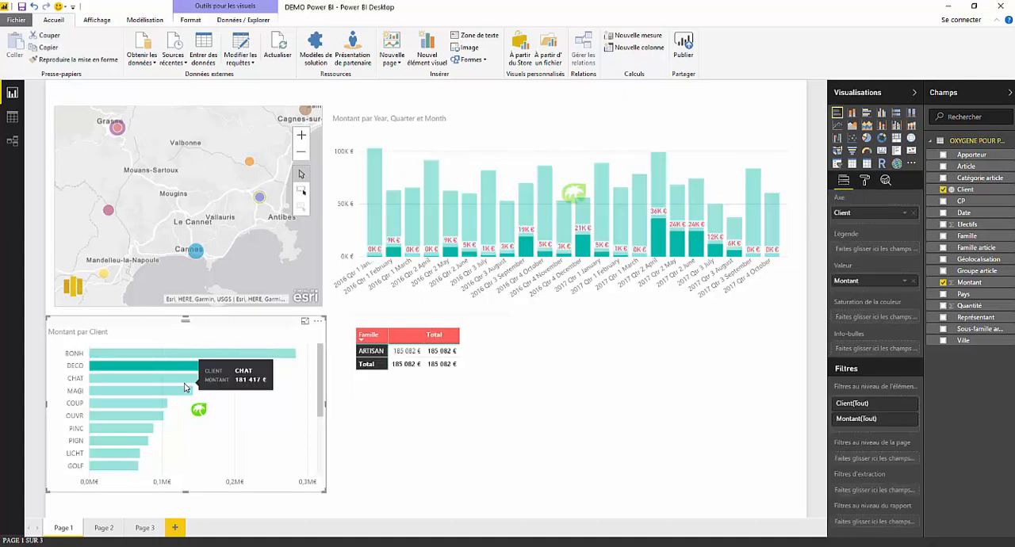
# Filter the Page 1 visuals by client BONH, and the Page 2 visuals by the second and then the first listed representative
pyautogui.click(192, 353)
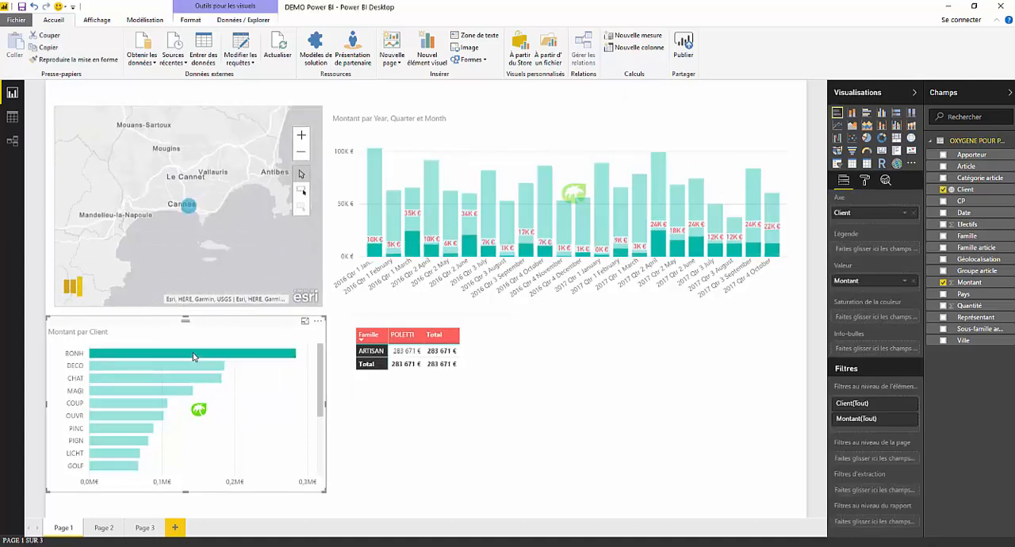
pyautogui.click(104, 528)
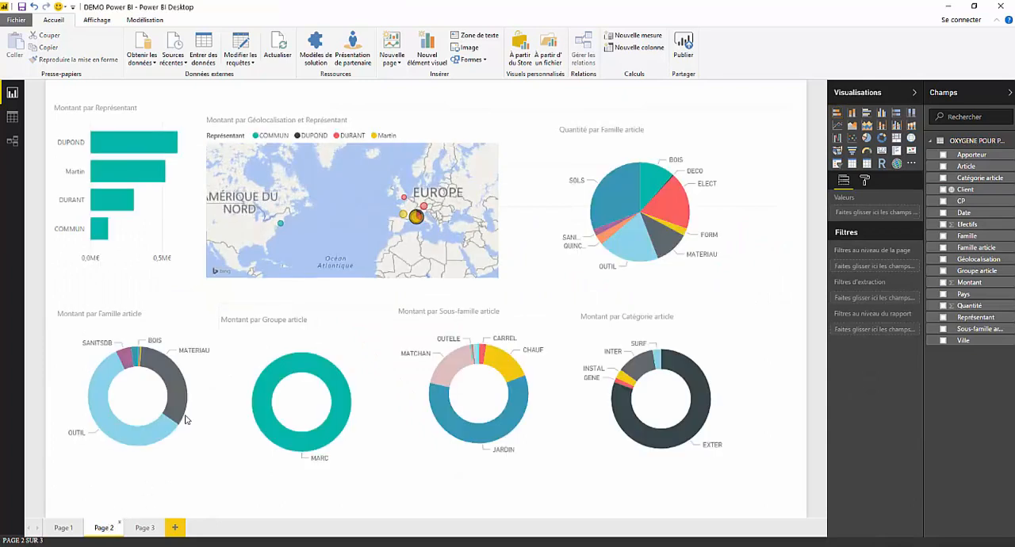
pyautogui.click(144, 175)
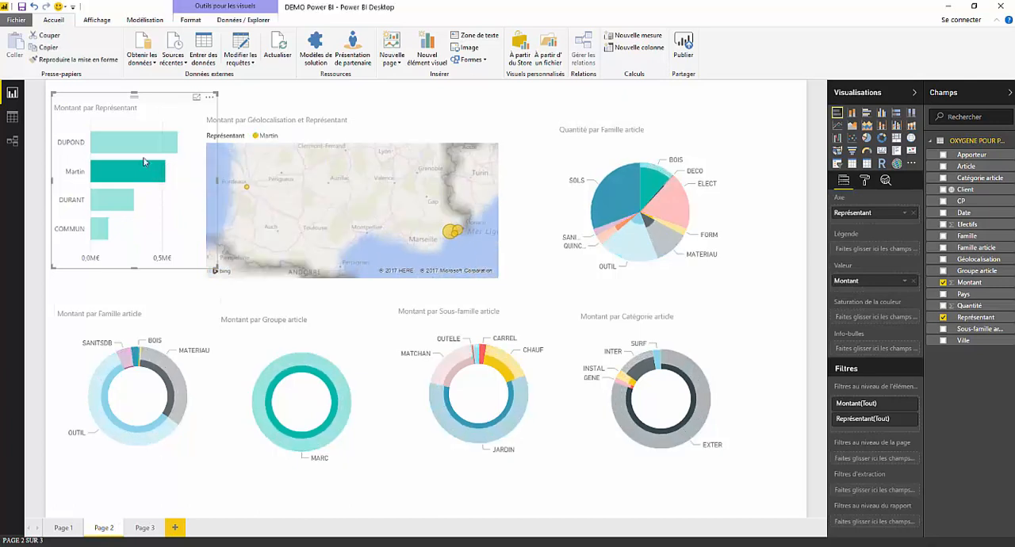
pyautogui.click(139, 143)
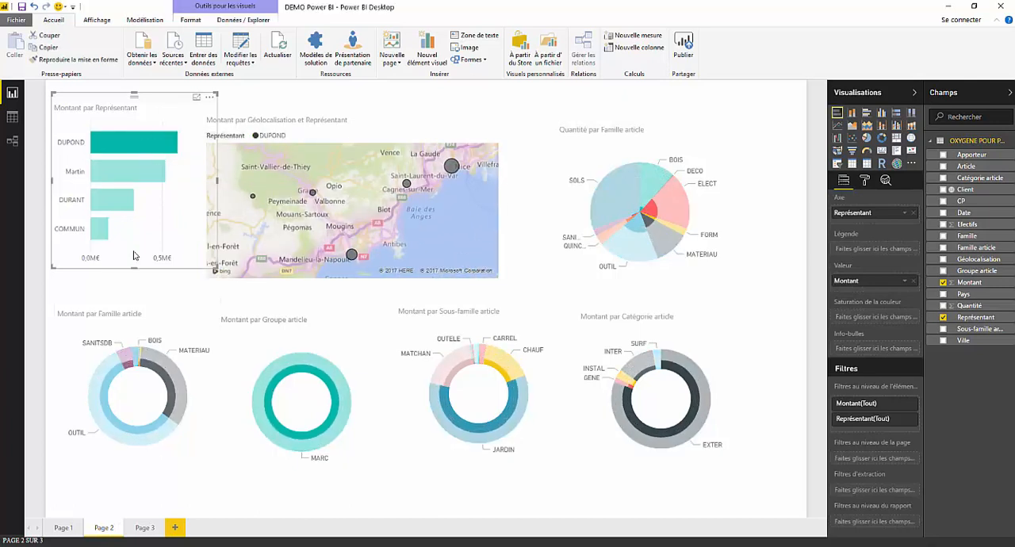
# On Page 3, filter the client funnel by articles CHASAP4074 and ELEV in the treemap, and return to Page 1
pyautogui.click(144, 526)
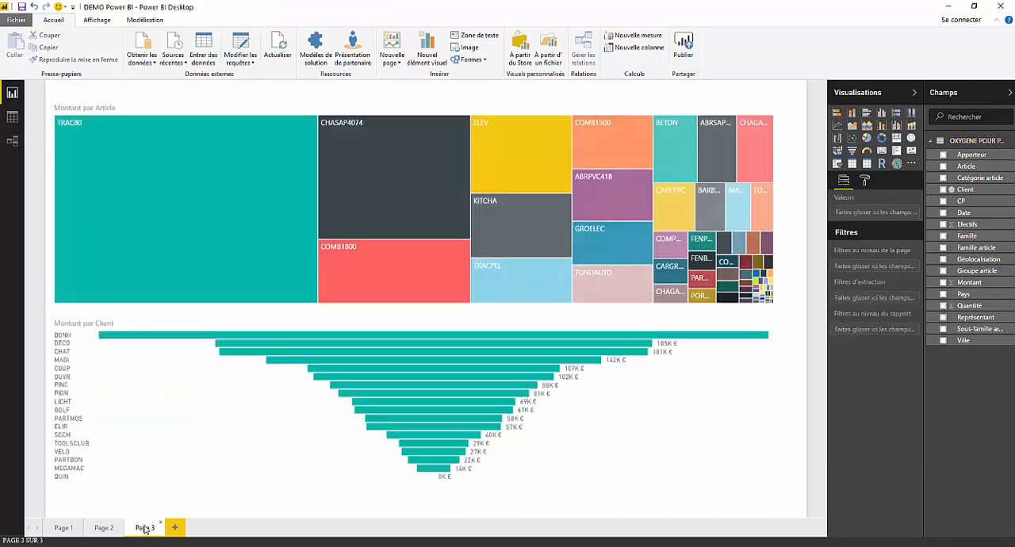
pyautogui.click(428, 186)
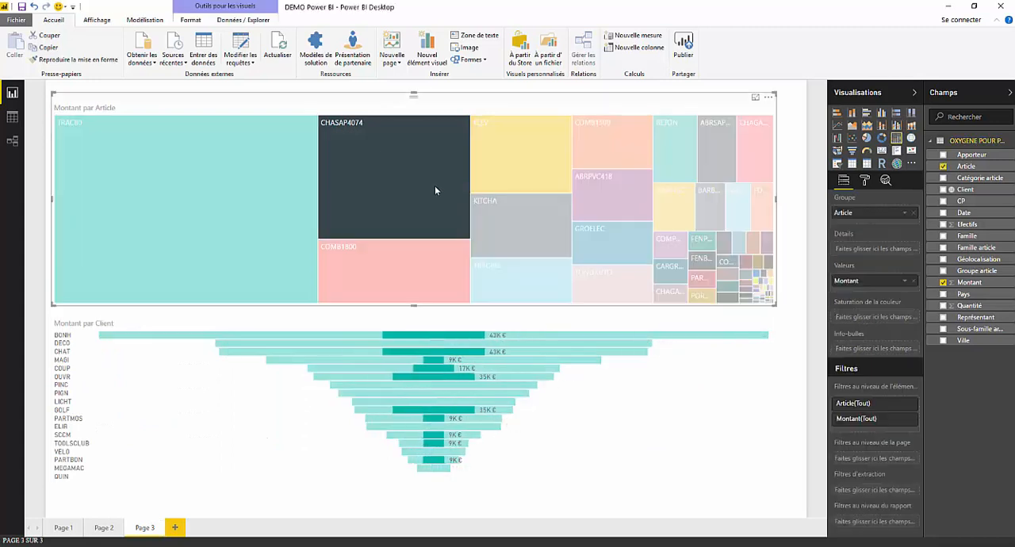
pyautogui.click(499, 192)
pyautogui.click(63, 527)
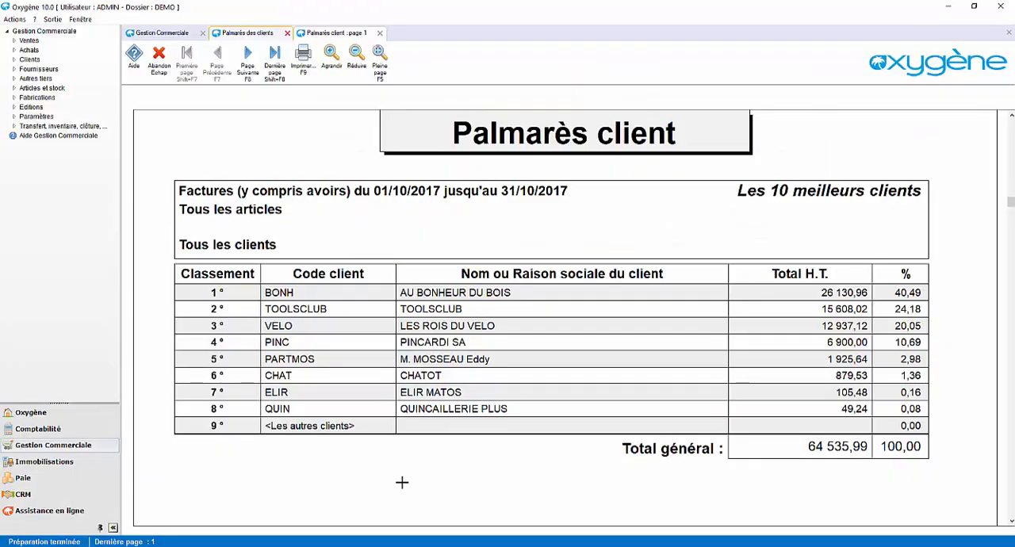
# Switch to Oxygène, close the Palmarès client preview and its setup window, and open the Oxygène home dashboard
pyautogui.click(379, 32)
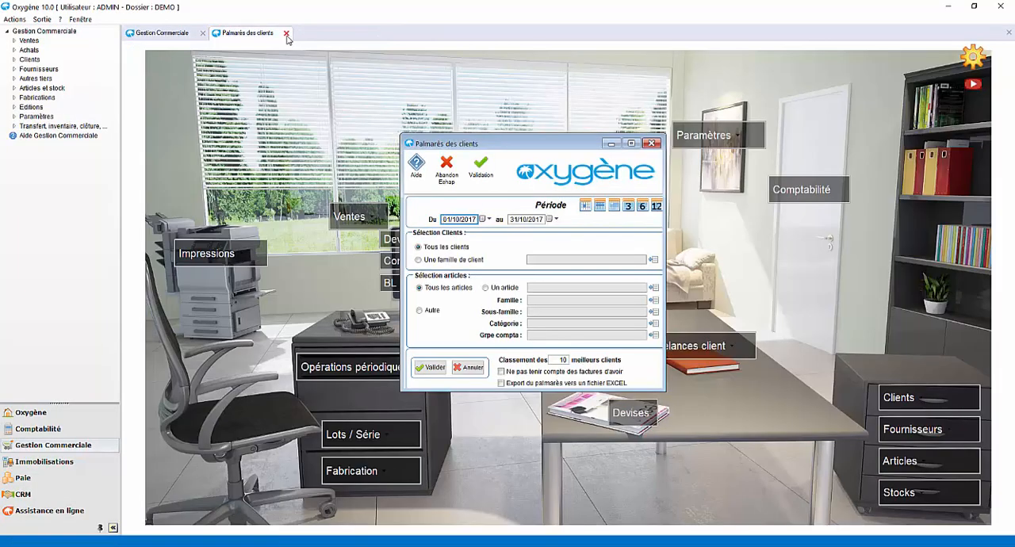
pyautogui.click(287, 33)
pyautogui.click(92, 410)
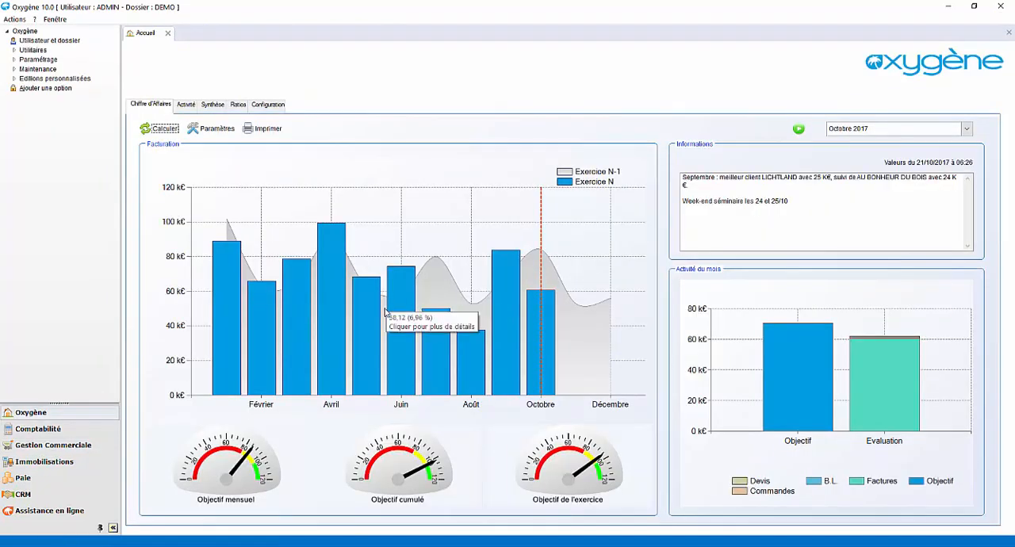
# Play the dashboard's month-by-month animation, view the Activité charts, and stop the animation back on Chiffre d'Affaires
pyautogui.click(797, 130)
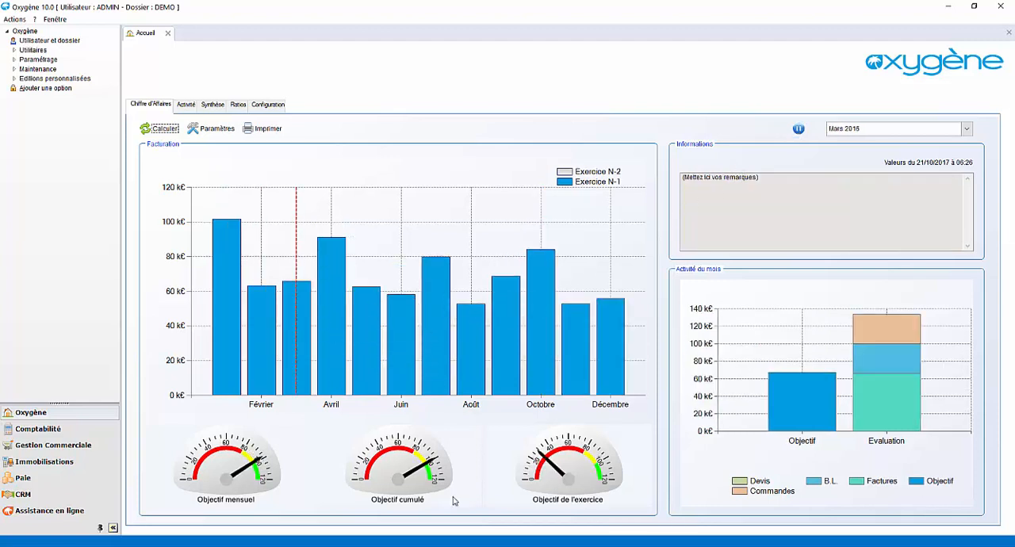
pyautogui.click(189, 107)
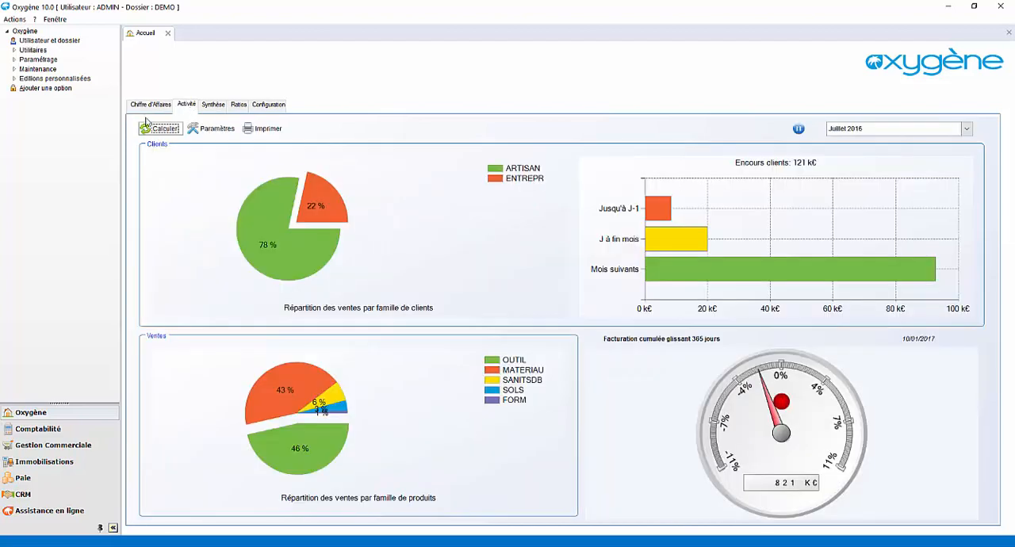
pyautogui.click(146, 109)
pyautogui.click(797, 129)
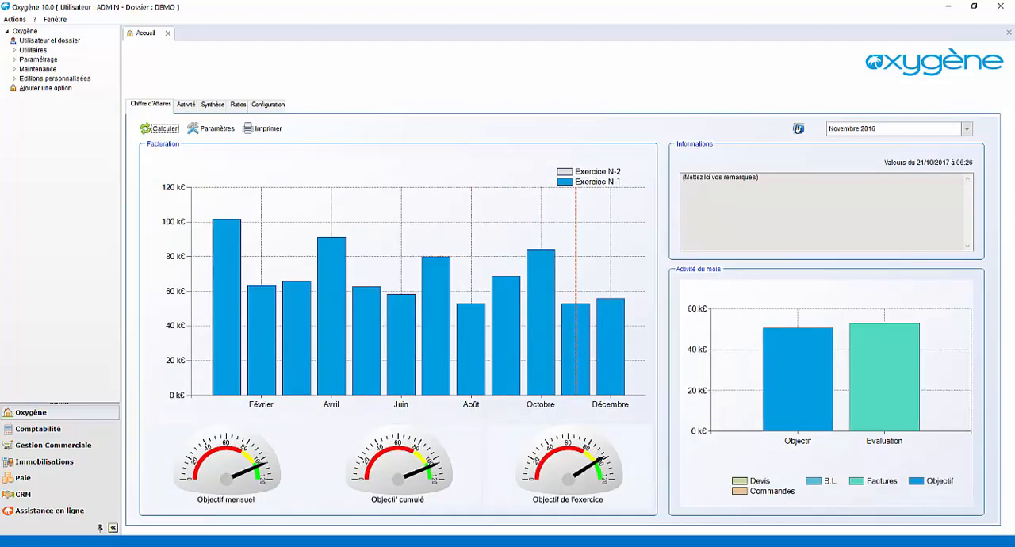
# Drill from the April billing bar to its invoices, view the one dated 10/04/2017, and close the detail windows
pyautogui.click(346, 281)
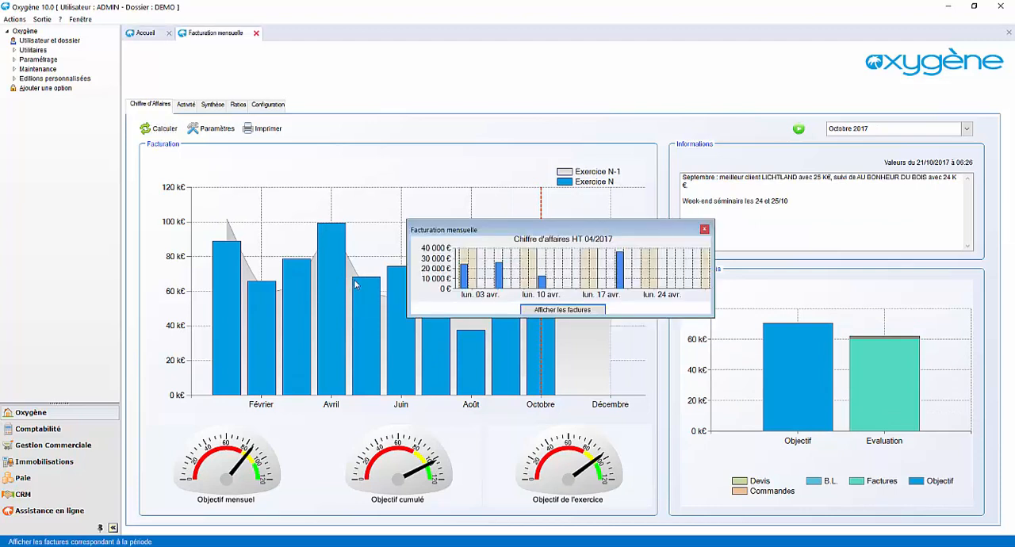
pyautogui.click(541, 310)
pyautogui.doubleClick(371, 183)
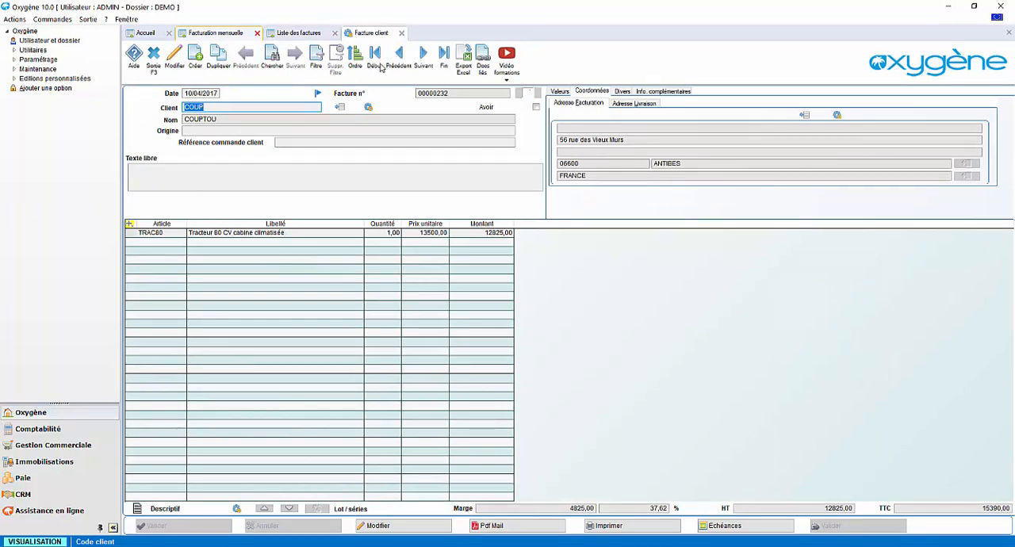
pyautogui.click(401, 33)
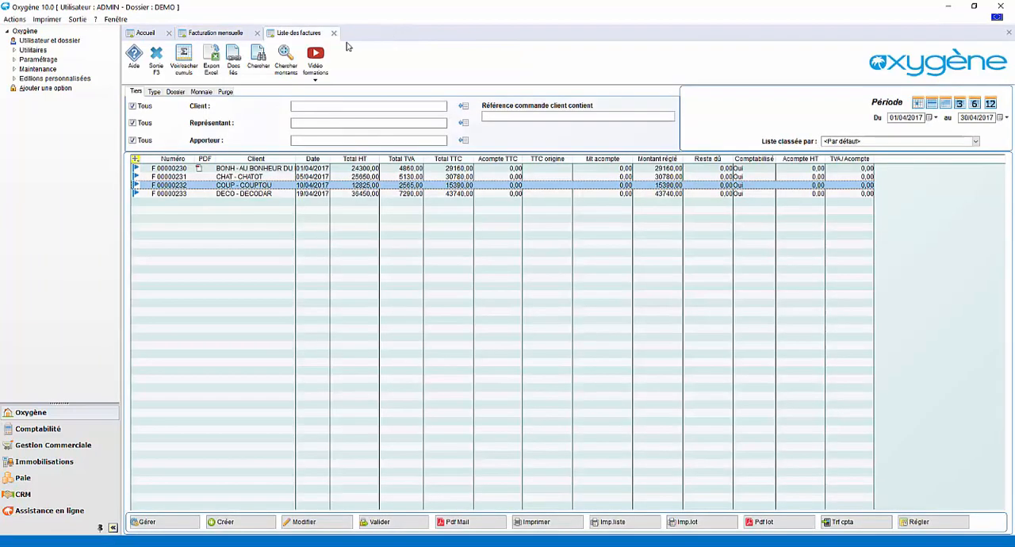
pyautogui.click(334, 34)
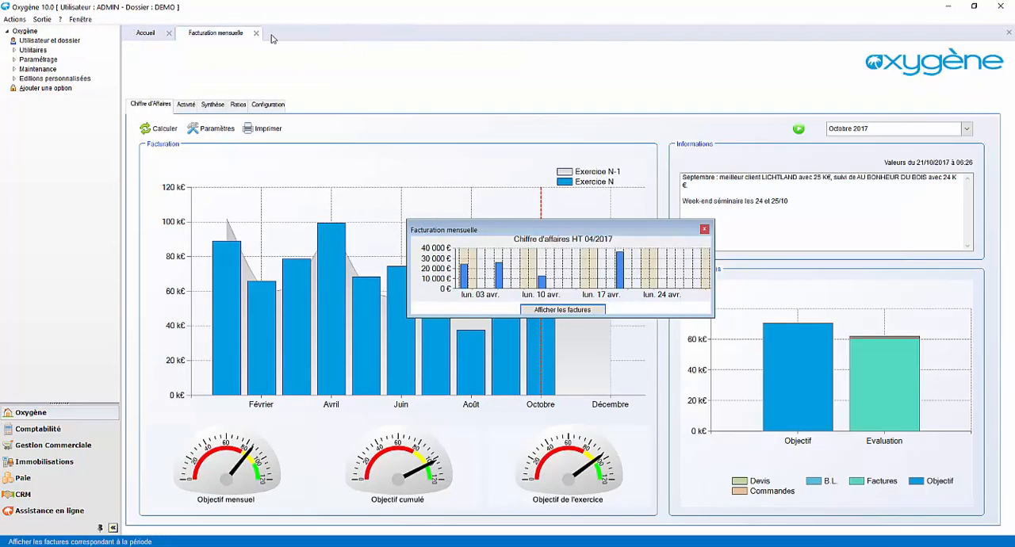
pyautogui.click(256, 34)
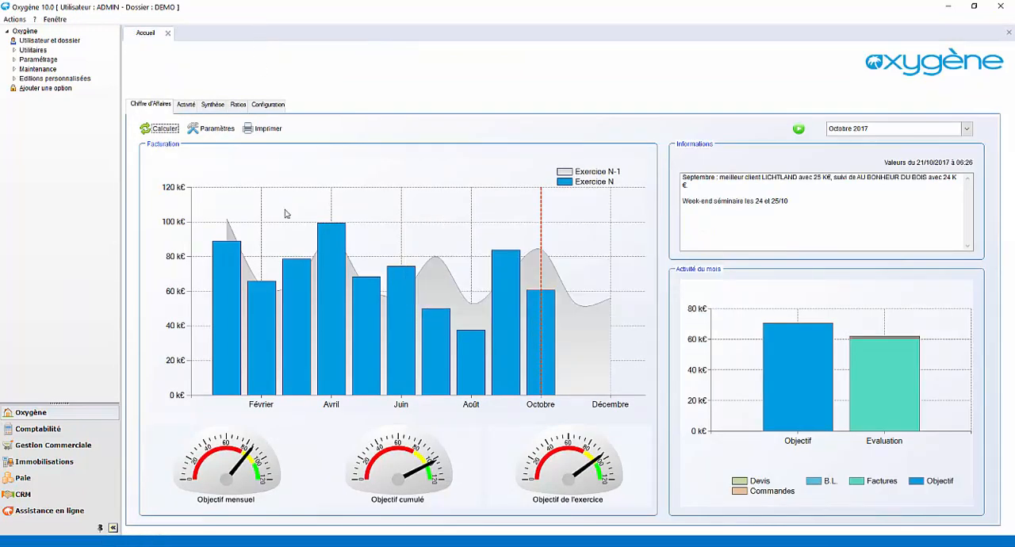
# Open the external data import assistant in Gestion Commerciale and advance it to the import of Pièces de ventes
pyautogui.click(85, 446)
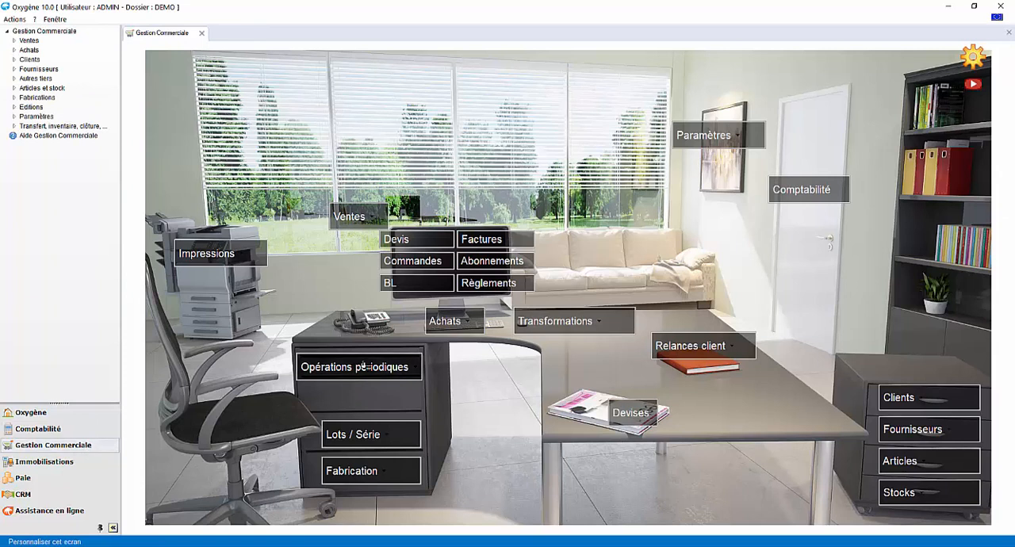
pyautogui.click(360, 369)
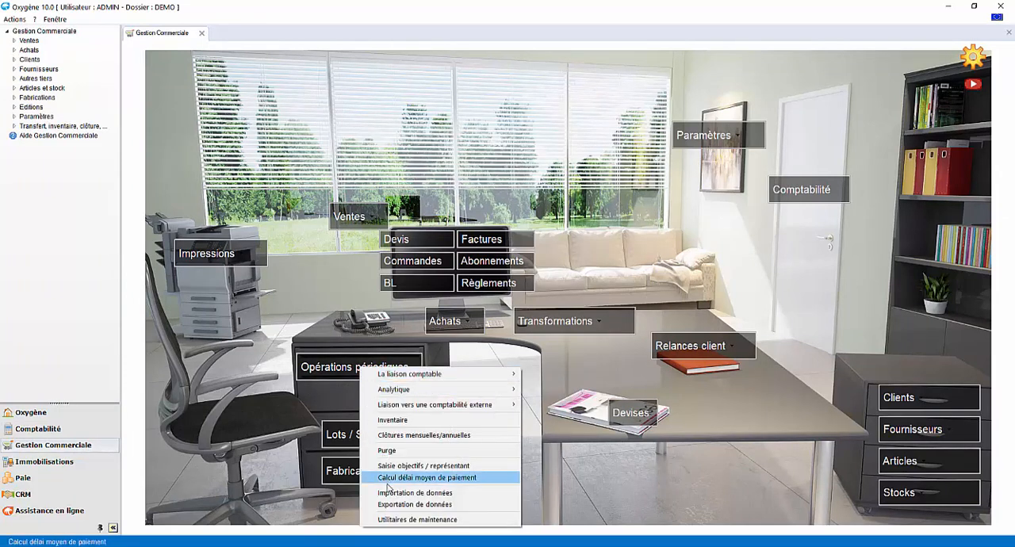
pyautogui.click(390, 493)
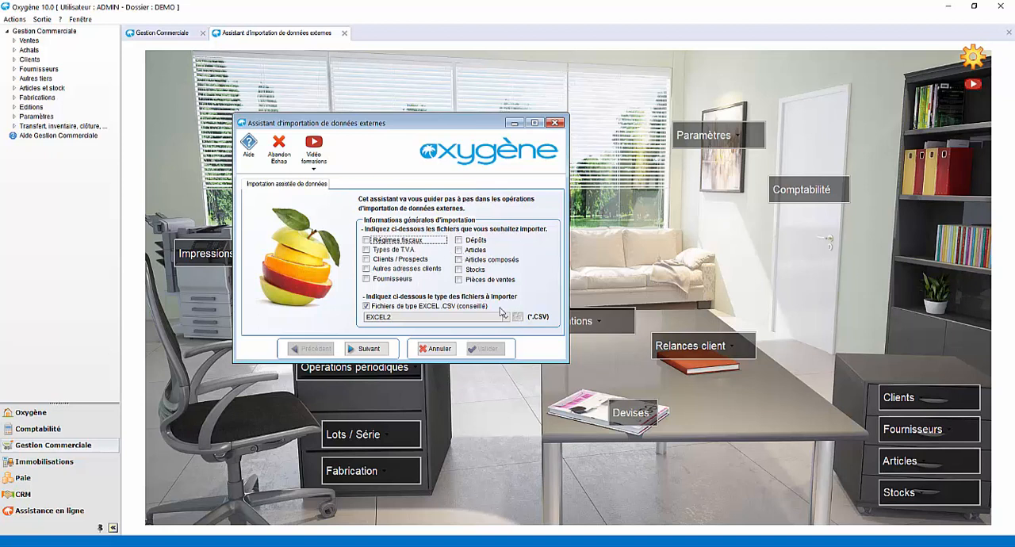
pyautogui.click(459, 282)
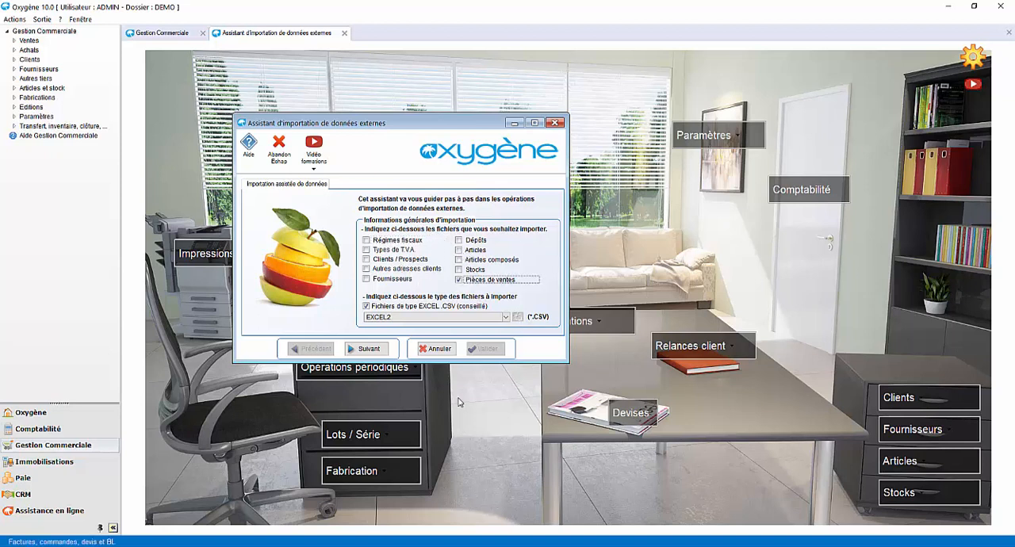
pyautogui.click(368, 349)
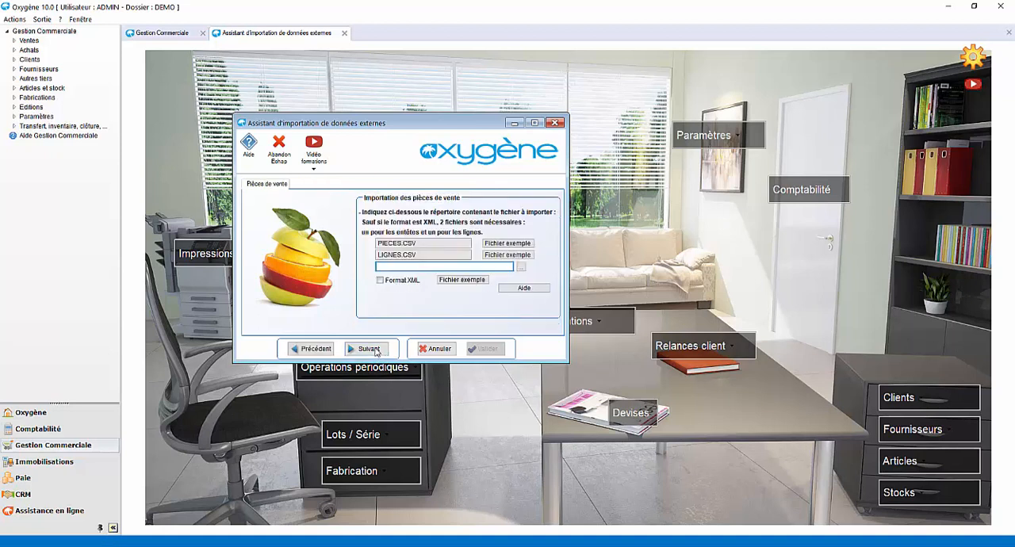
# Examine the QTE column of the example file for LIGNES.CSV in Excel, and cancel the import assistant back in Oxygène
pyautogui.click(500, 247)
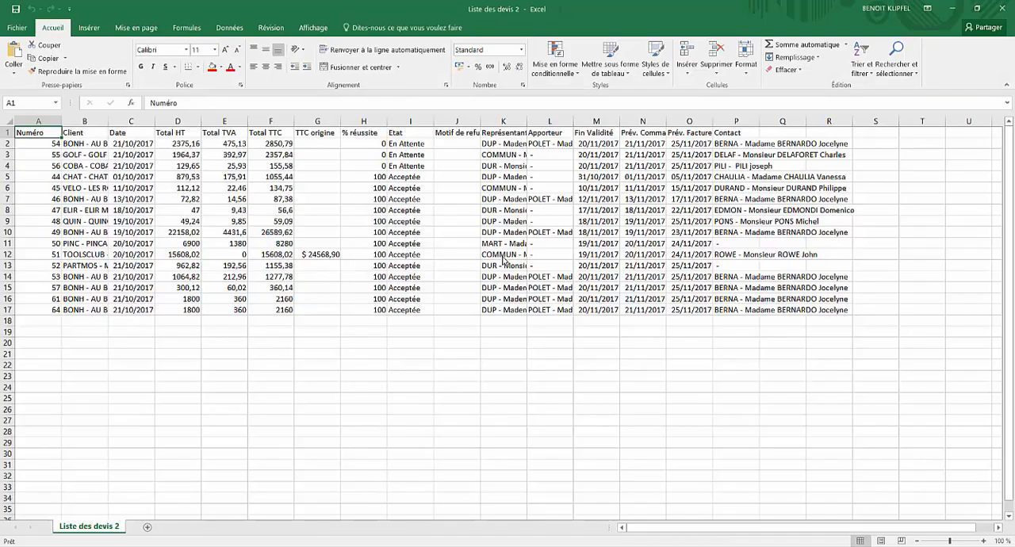
pyautogui.click(170, 134)
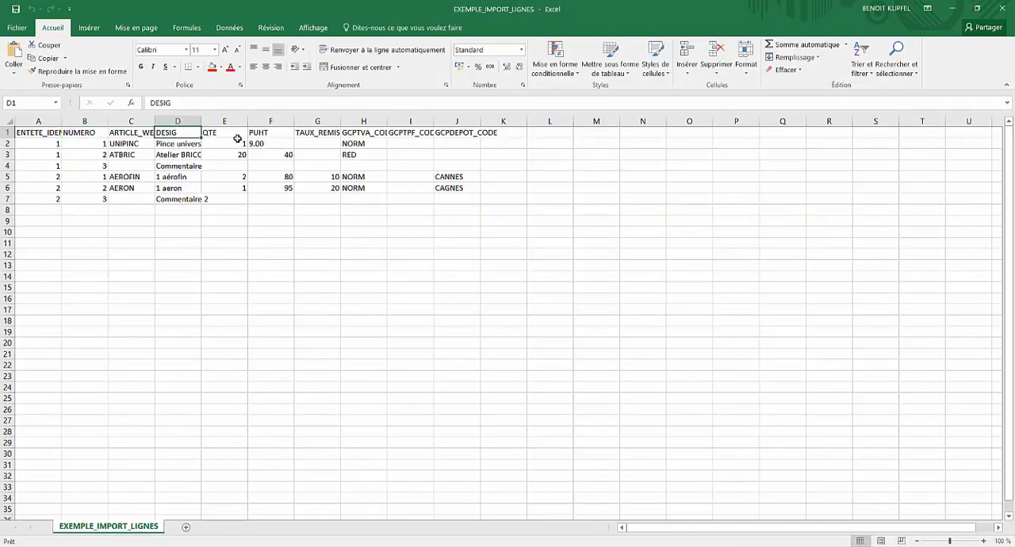
pyautogui.click(240, 143)
pyautogui.click(244, 165)
pyautogui.click(241, 176)
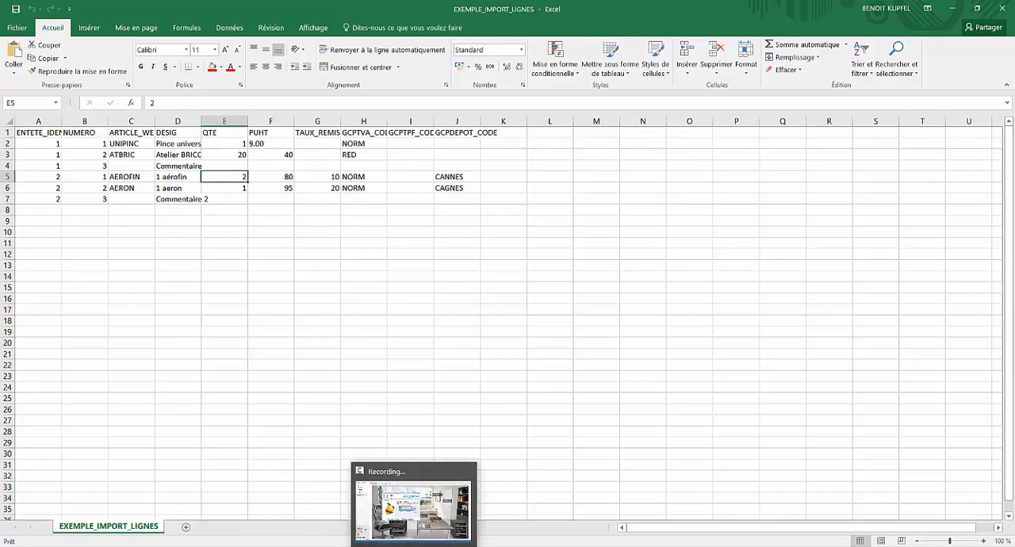
pyautogui.click(471, 546)
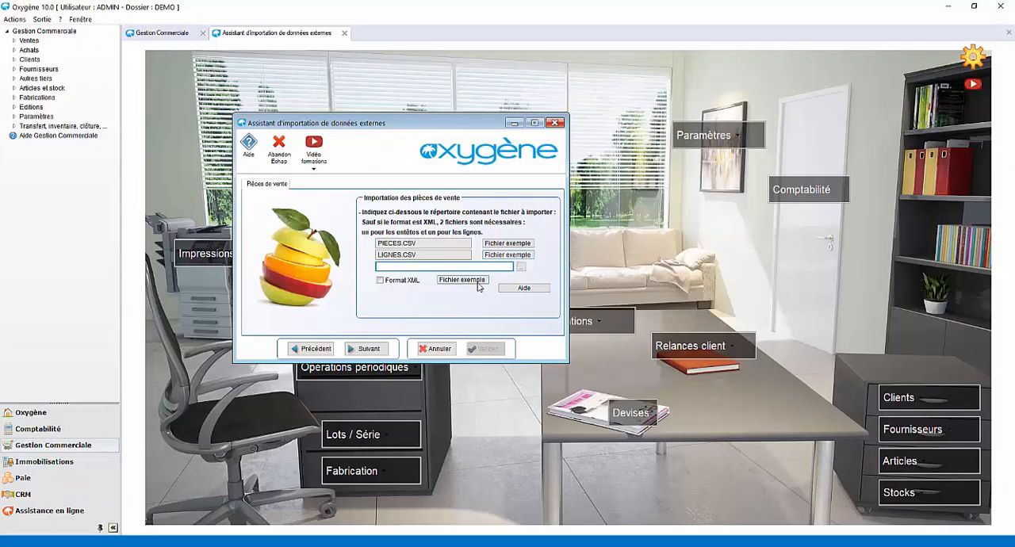
pyautogui.click(439, 349)
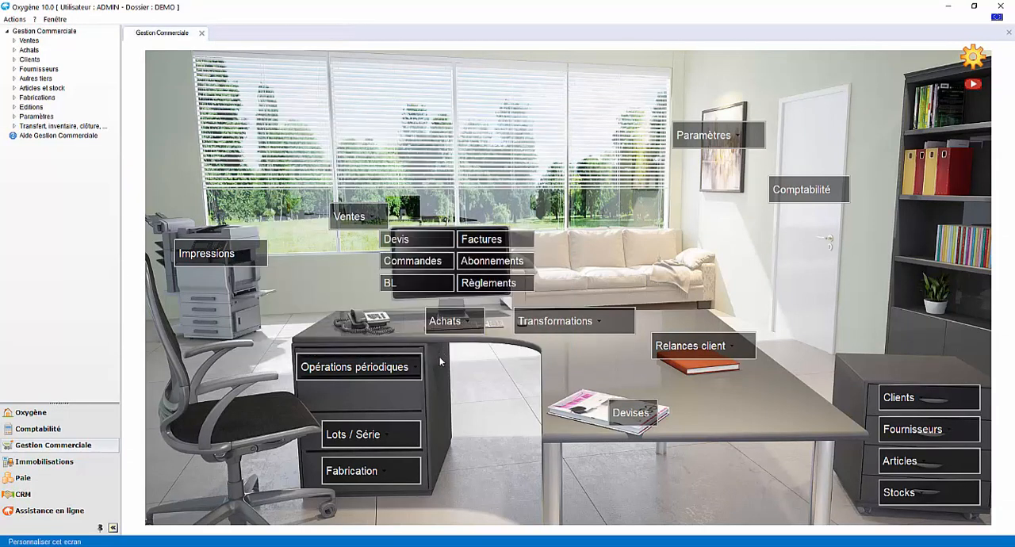